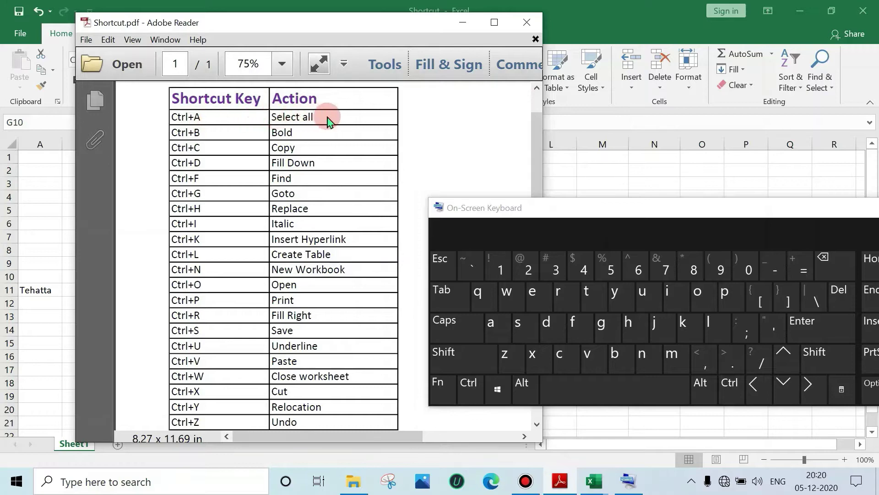
# Step: Switch to the Excel workbook and select all cells of Sheet1 twice, clearing the selection each time with a single cell in column F
pyautogui.click(42, 251)
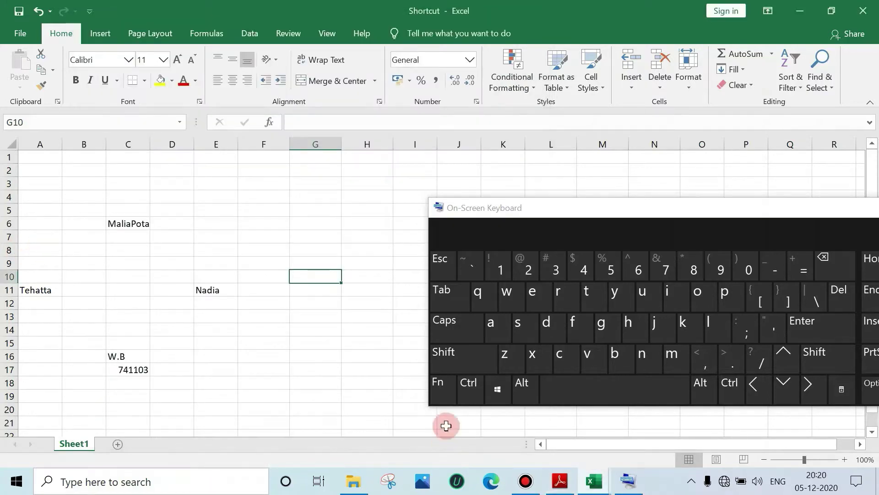
pyautogui.click(468, 394)
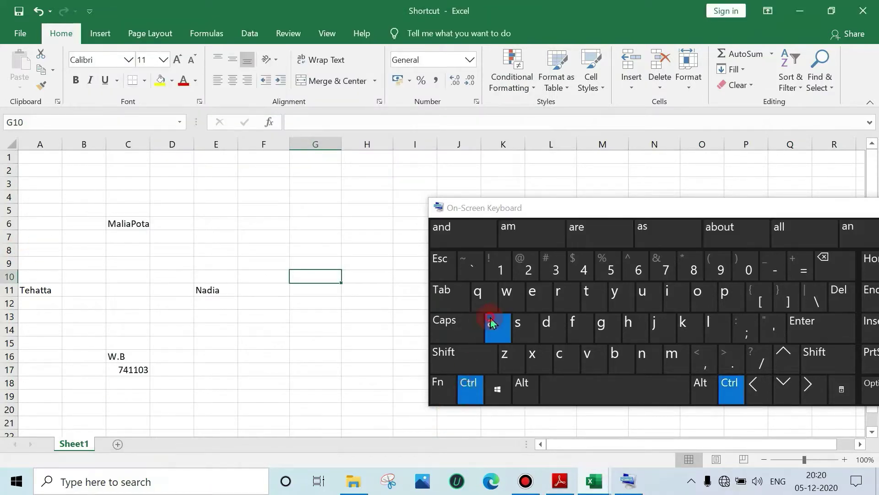
pyautogui.click(490, 323)
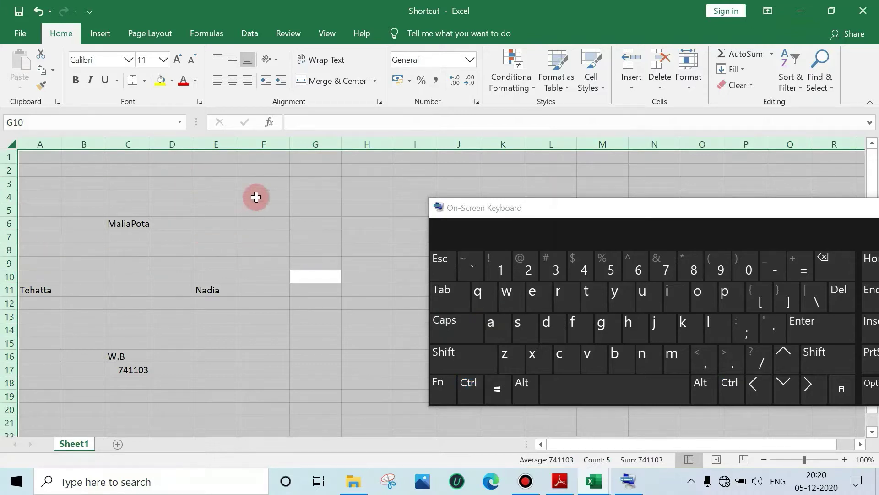
pyautogui.click(257, 212)
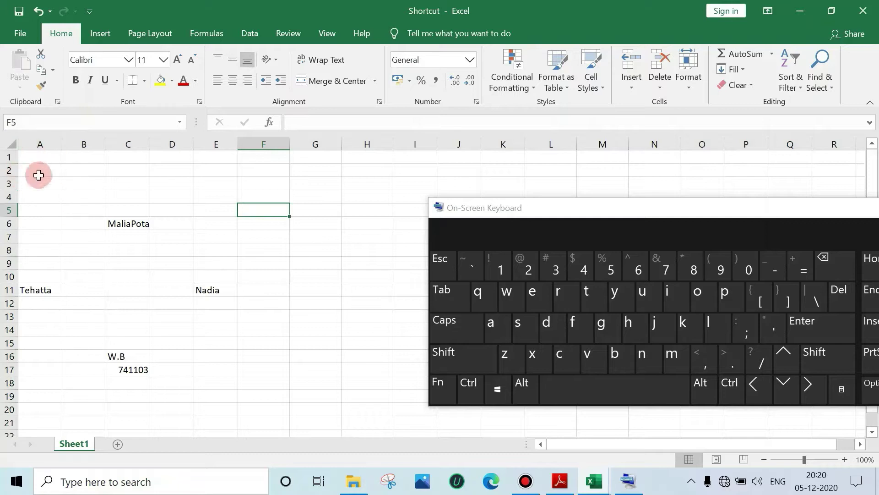
pyautogui.click(8, 142)
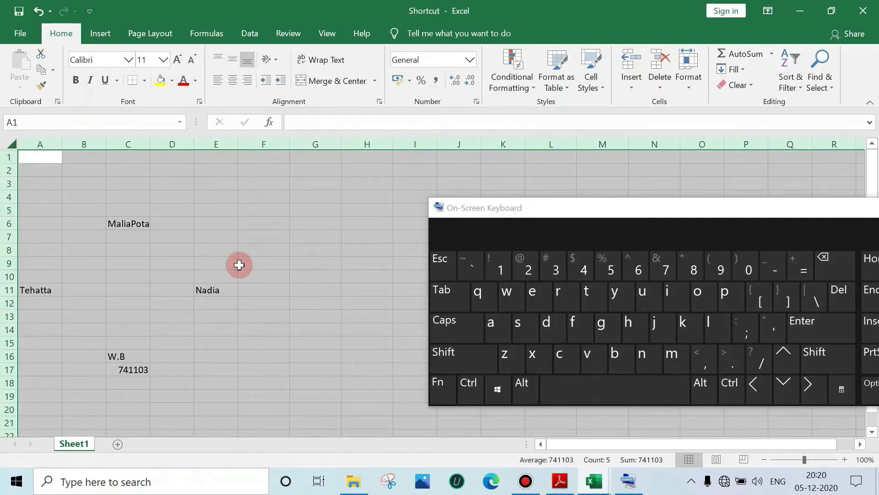
pyautogui.click(261, 241)
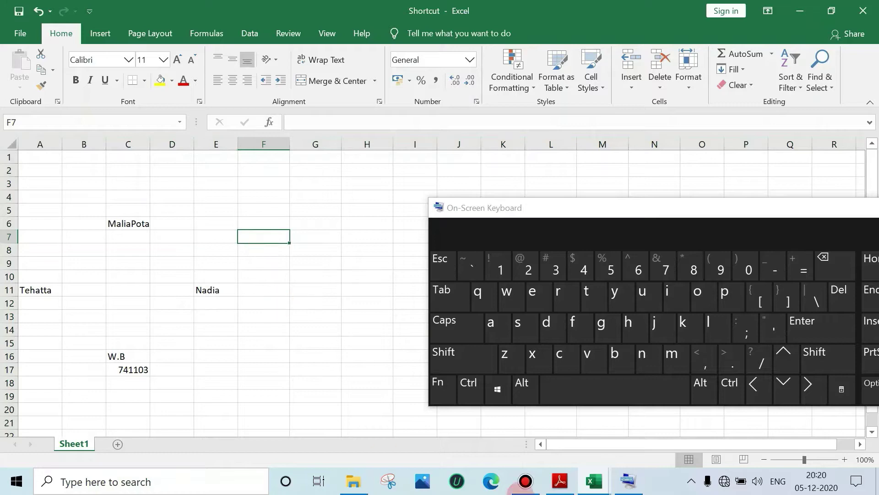
# Step: Consult the Bold entry in Shortcut.pdf in Adobe Reader, return to Excel and make the text in cell C6 bold
pyautogui.click(561, 482)
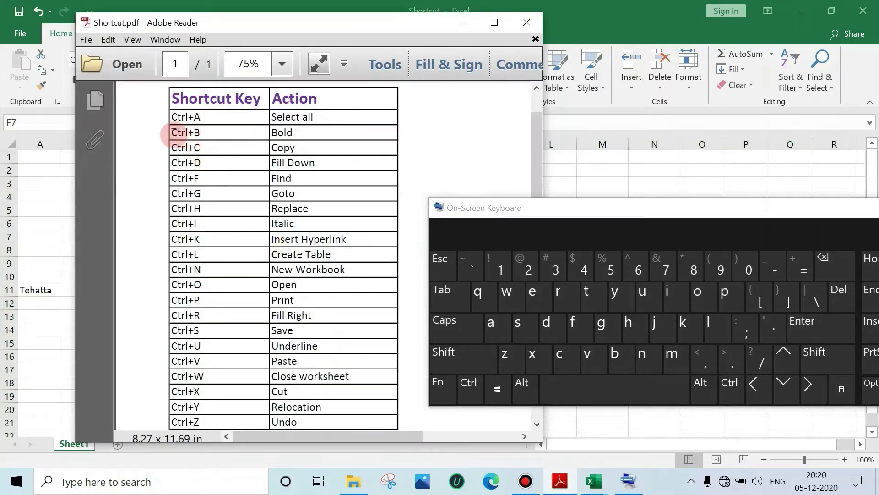
pyautogui.click(462, 22)
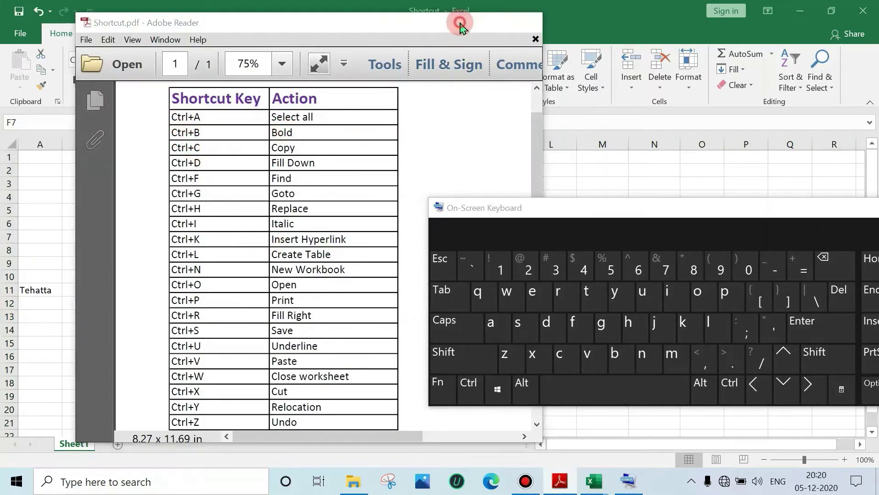
pyautogui.click(134, 224)
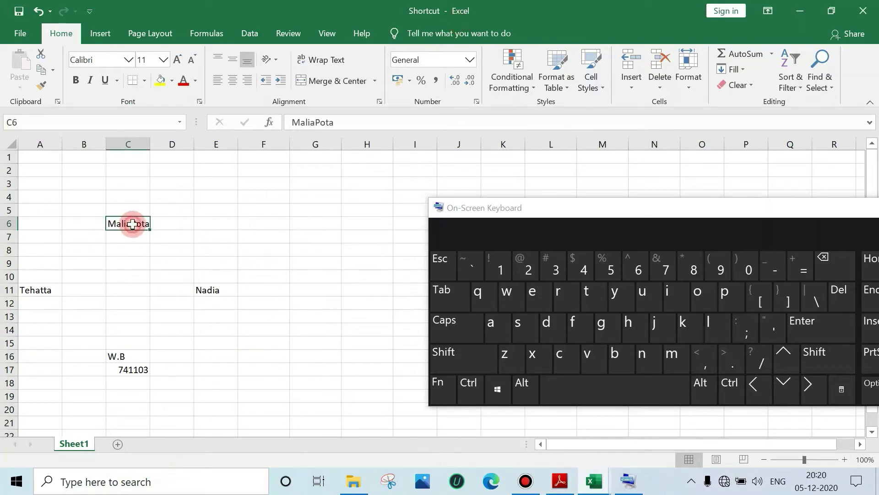
pyautogui.click(469, 389)
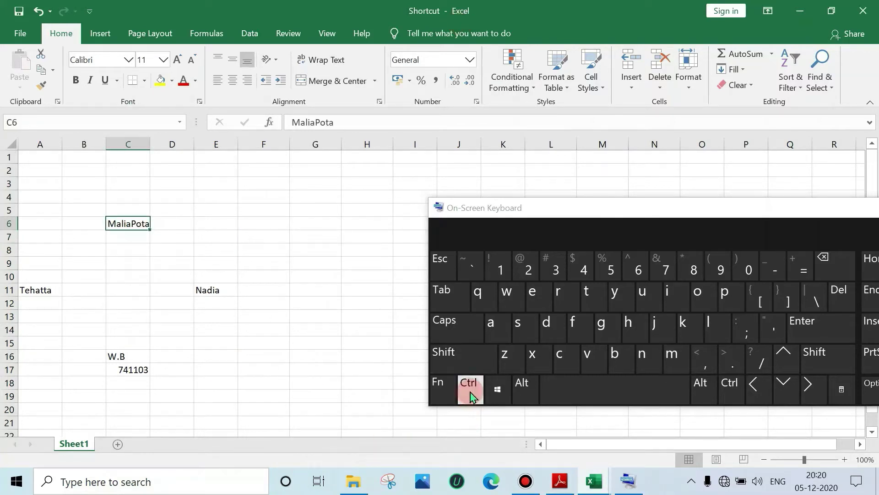
pyautogui.click(615, 353)
pyautogui.click(238, 231)
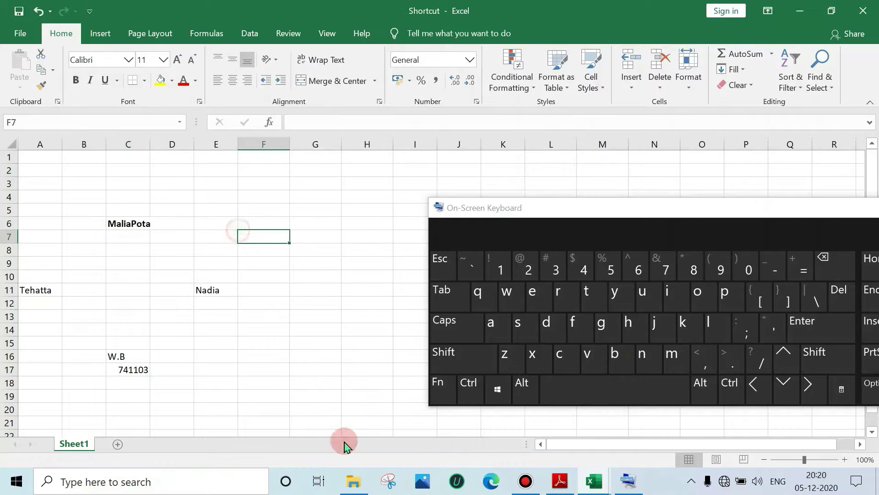
# Step: Consult the shortcut list in Adobe Reader, return to Excel and copy the contents of cell E11 into cell G17
pyautogui.click(559, 479)
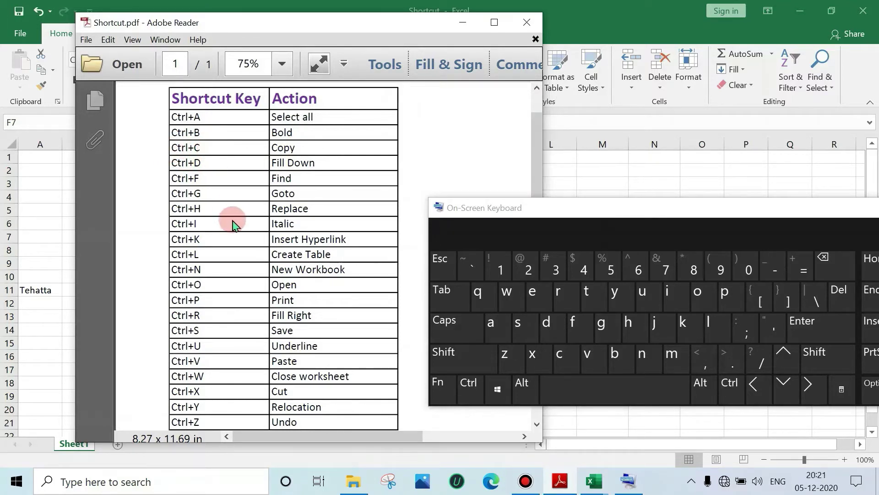
pyautogui.click(459, 23)
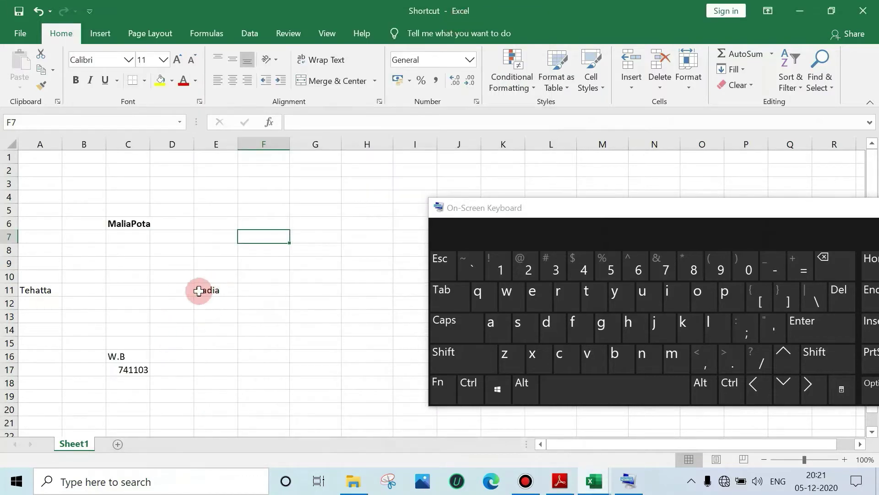
pyautogui.click(205, 289)
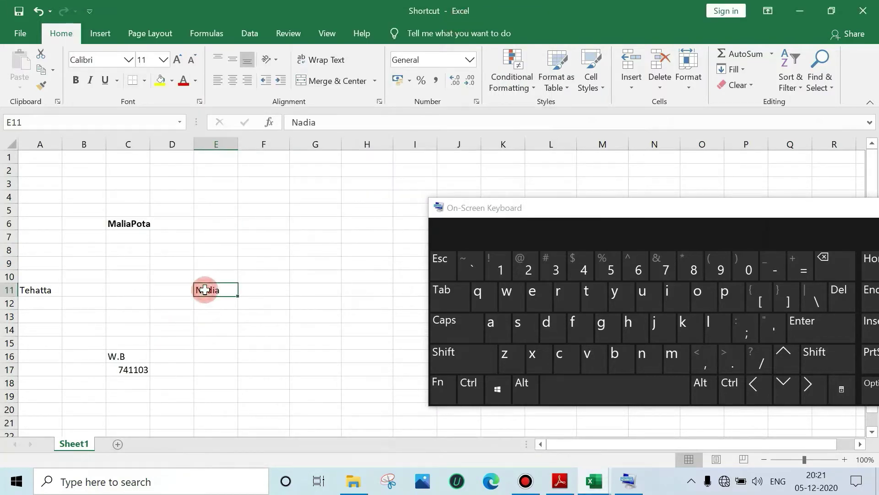
pyautogui.click(468, 388)
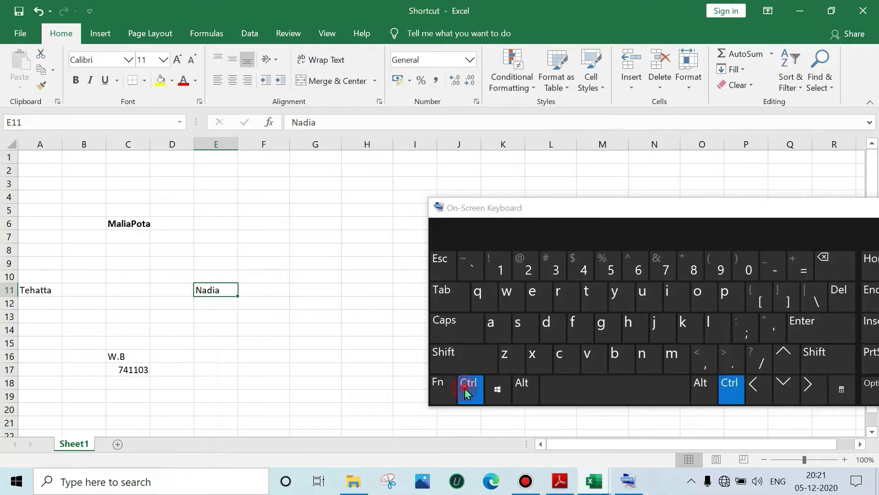
pyautogui.click(560, 354)
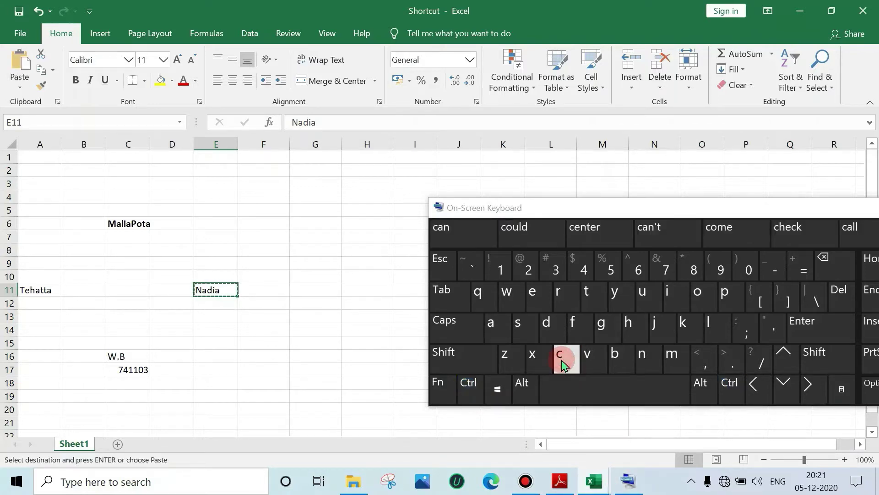
pyautogui.click(307, 368)
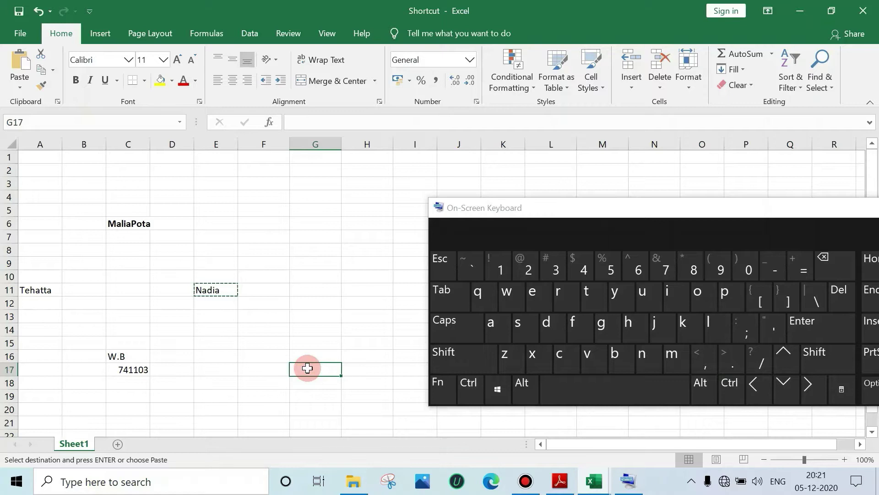
pyautogui.click(483, 394)
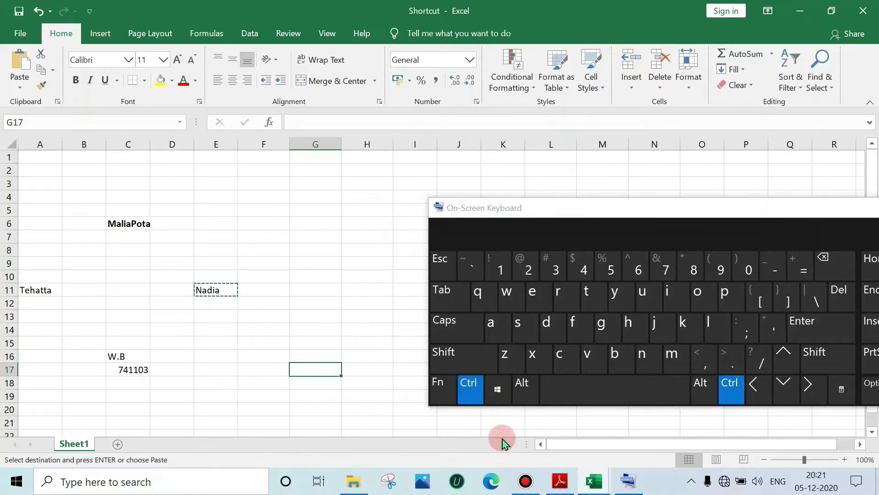
pyautogui.click(587, 354)
pyautogui.click(288, 405)
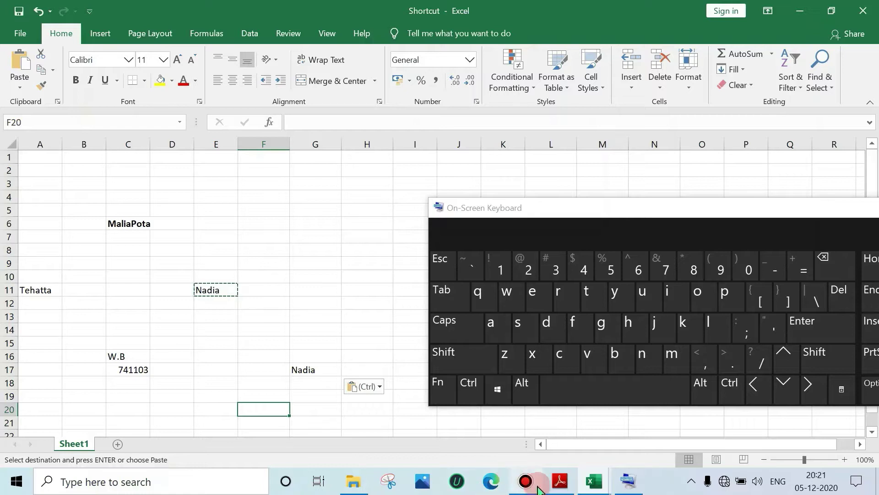
# Step: Consult the Fill Down entry in Adobe Reader, return to Excel and fill cell E12 down from the cell above
pyautogui.click(560, 481)
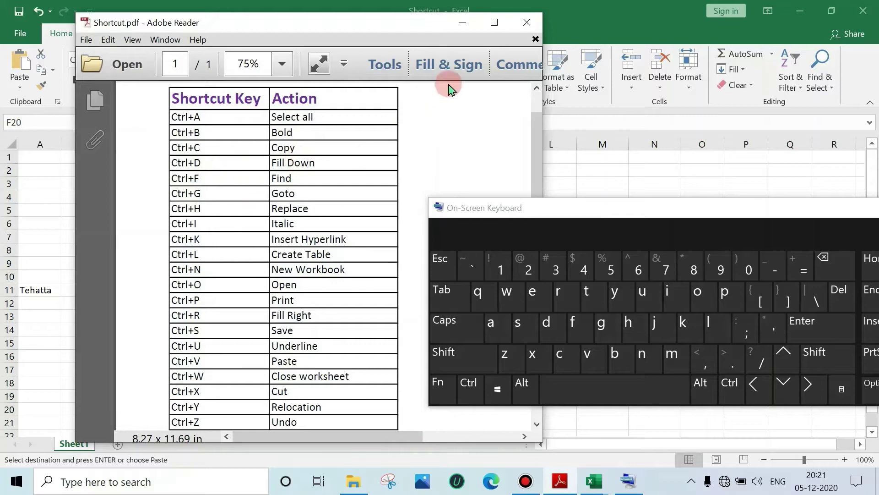
pyautogui.click(462, 22)
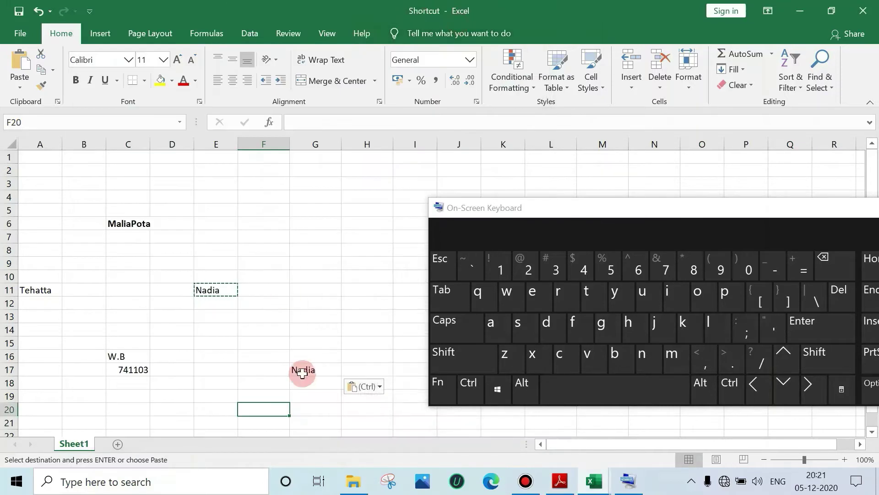
pyautogui.click(210, 304)
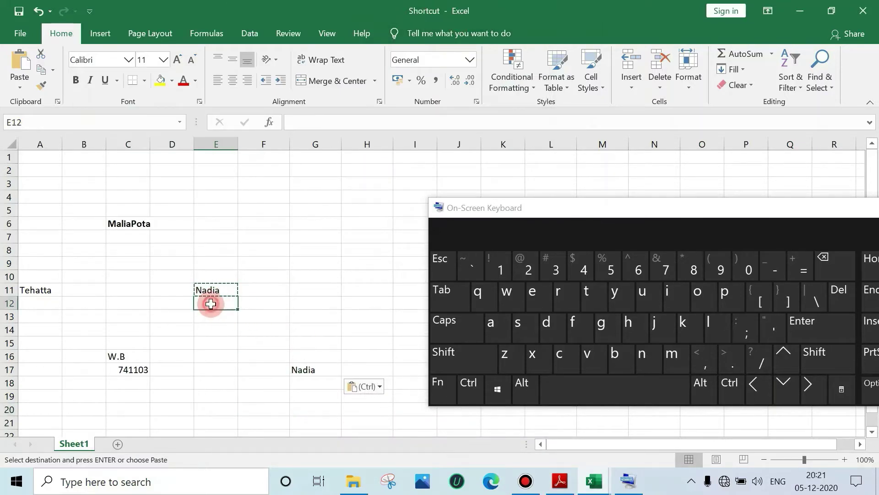
pyautogui.click(472, 399)
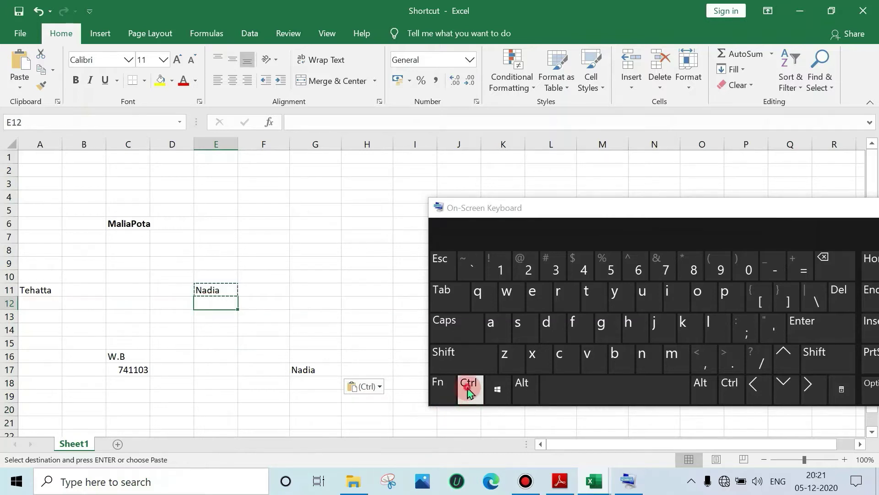
pyautogui.click(545, 326)
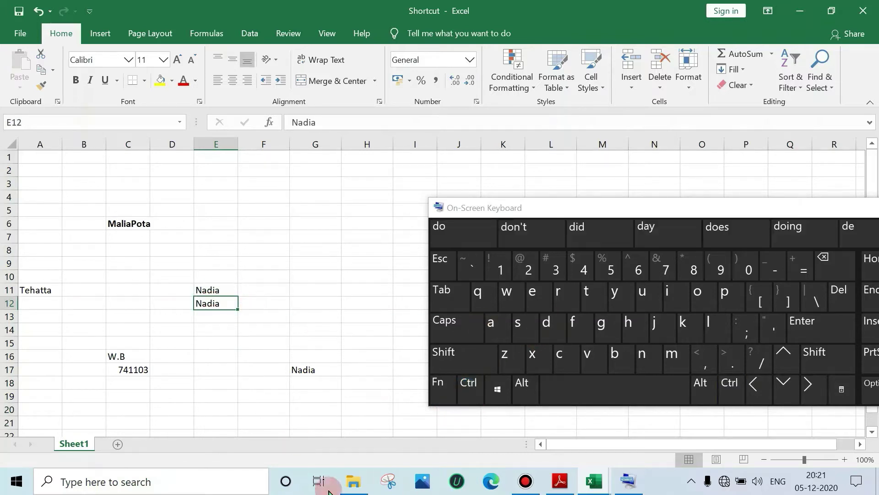
# Step: Consult the Find entry in Adobe Reader, return to Excel, find all cells containing "w" and close the search
pyautogui.click(554, 481)
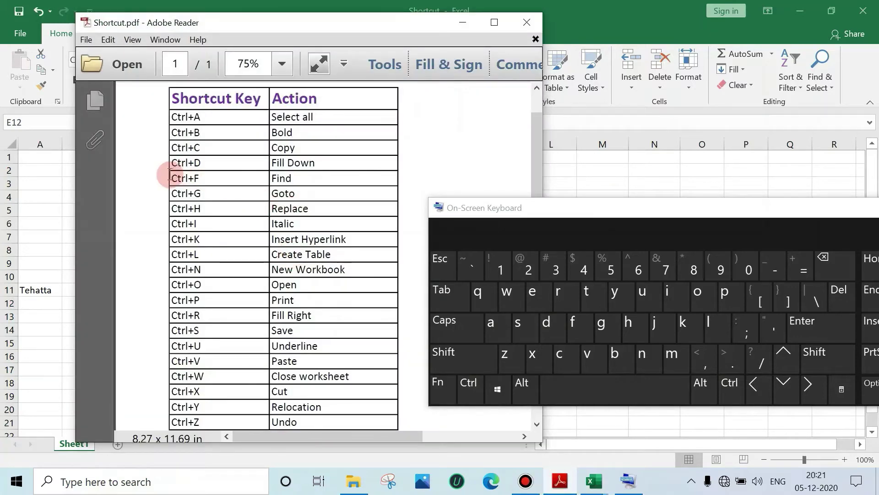
pyautogui.click(462, 22)
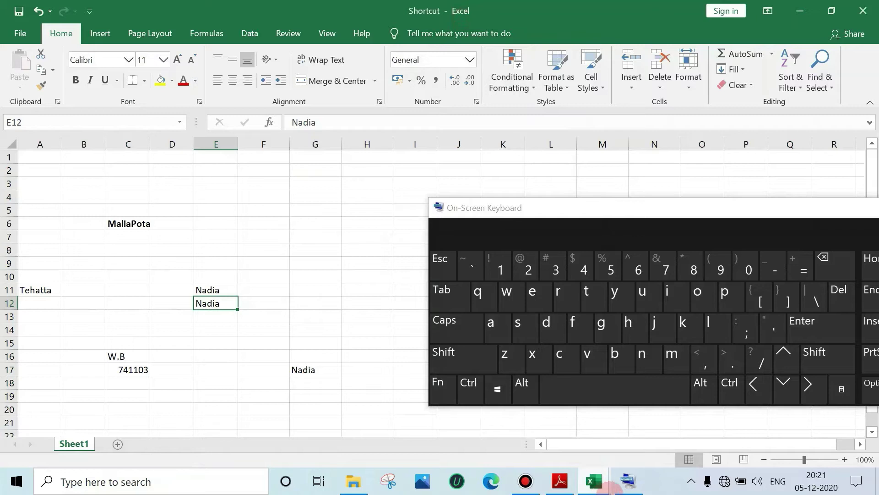
pyautogui.click(468, 389)
pyautogui.click(573, 323)
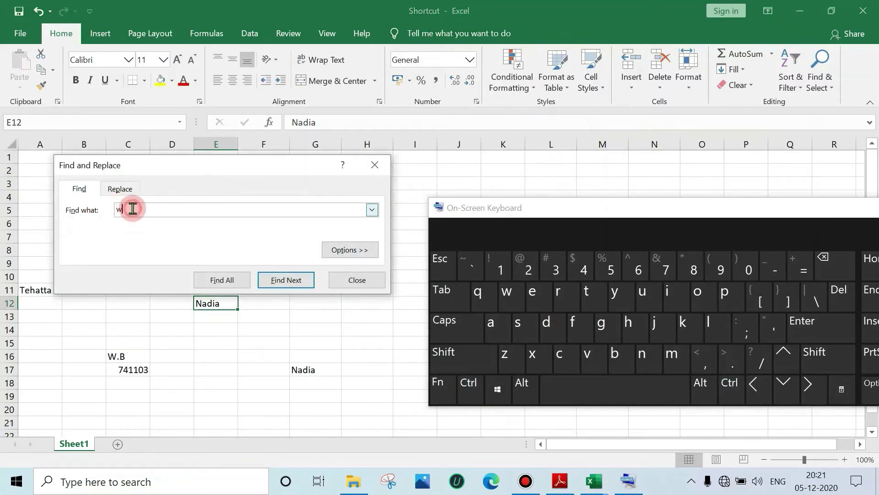
pyautogui.click(199, 280)
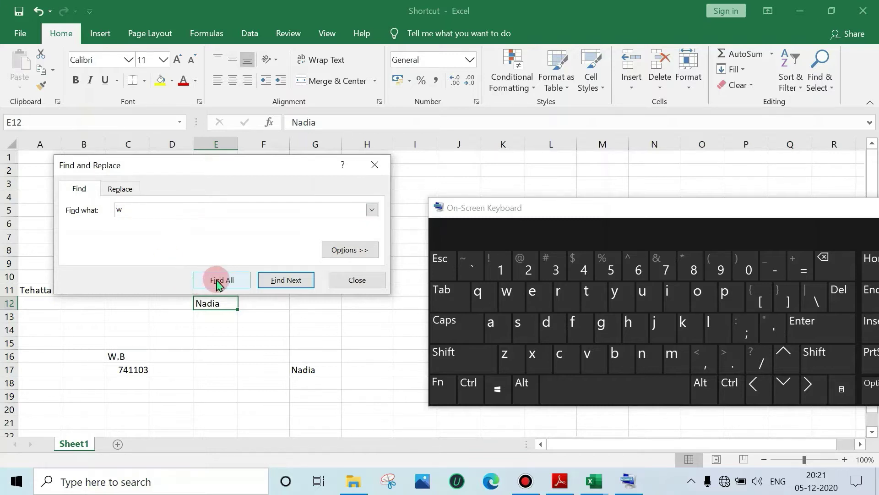
pyautogui.click(137, 358)
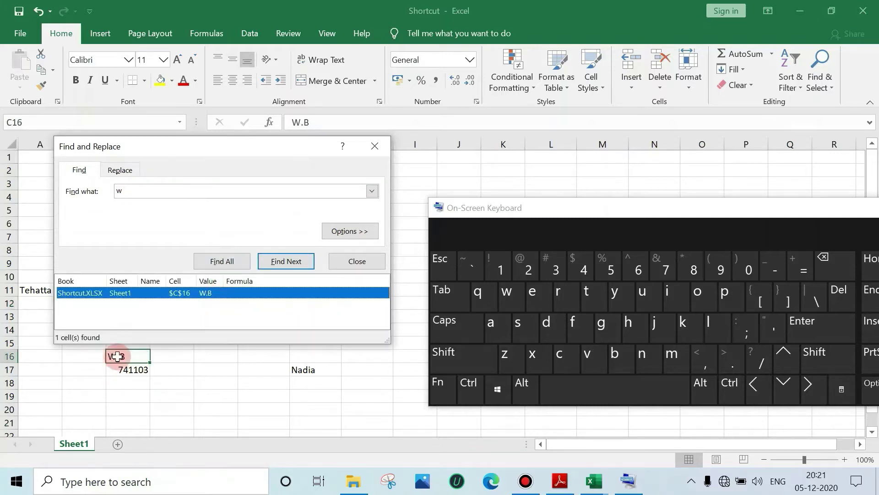
pyautogui.click(359, 259)
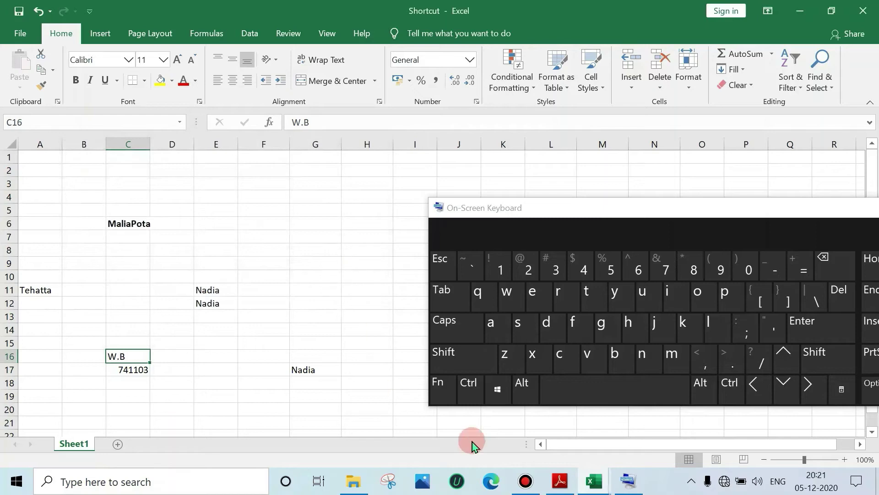
# Step: Consult the Goto entry in Adobe Reader, return to Excel and use Go To to jump to cell A1
pyautogui.click(559, 481)
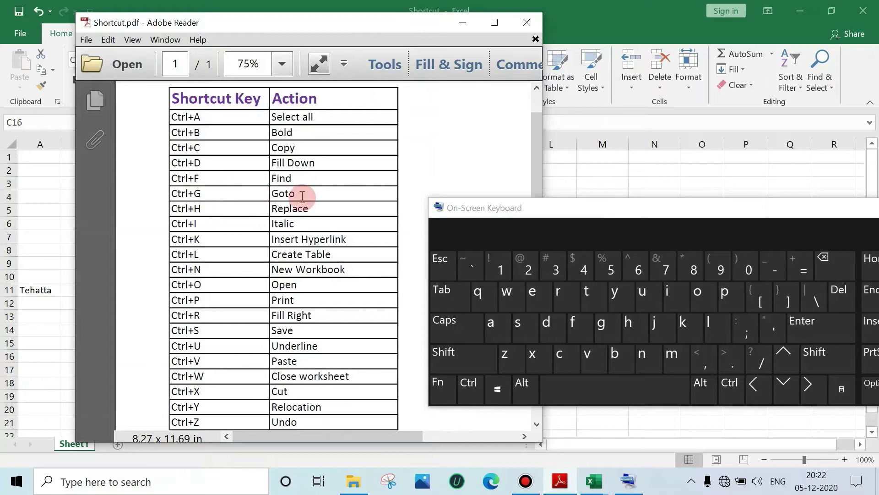
pyautogui.click(463, 22)
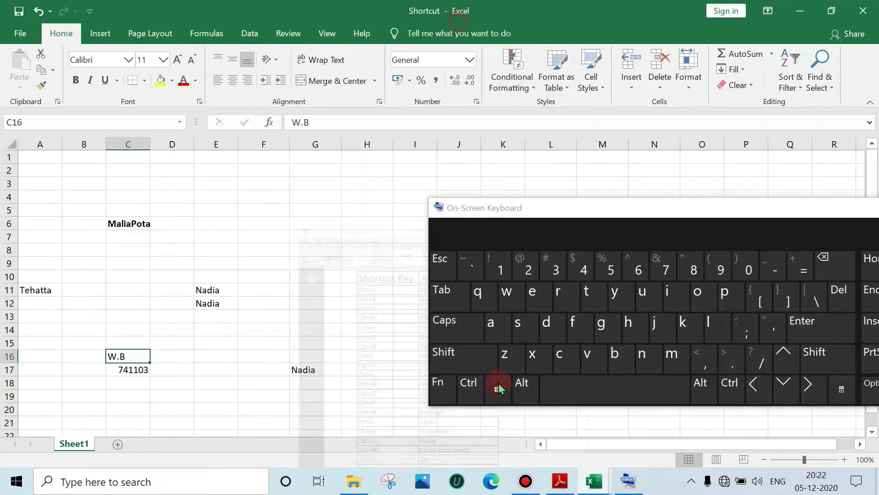
pyautogui.click(470, 388)
pyautogui.click(604, 323)
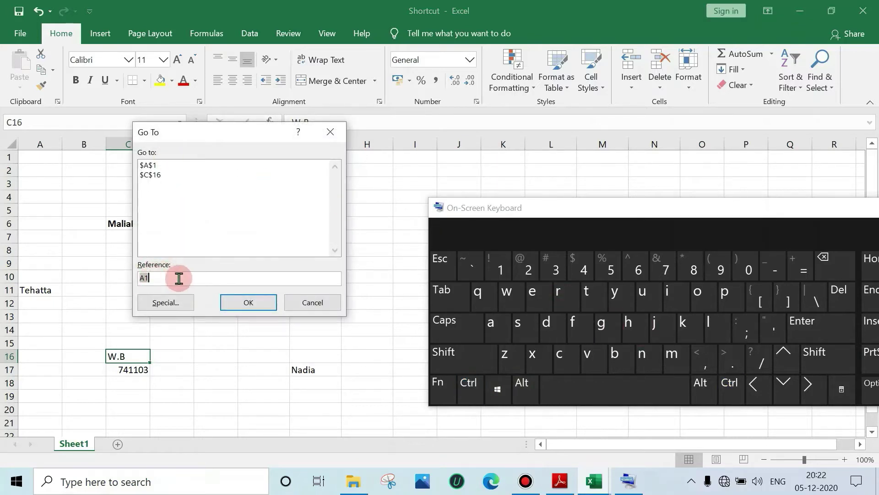
pyautogui.click(165, 277)
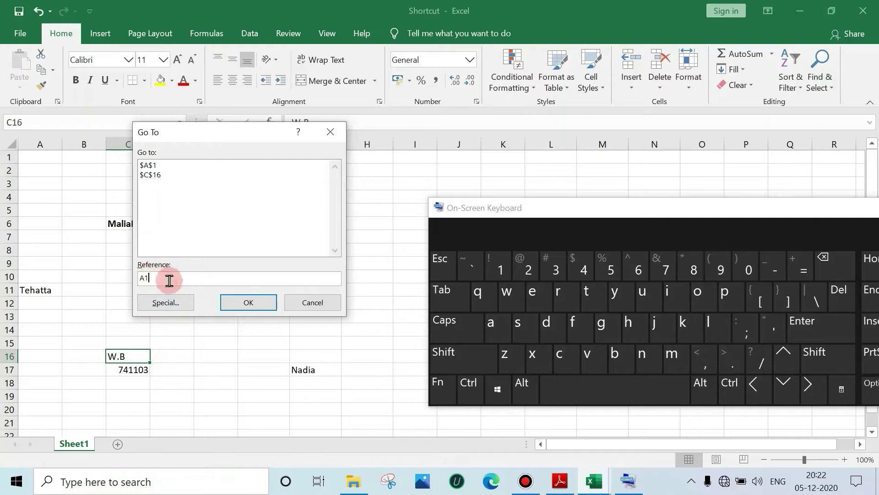
pyautogui.click(249, 302)
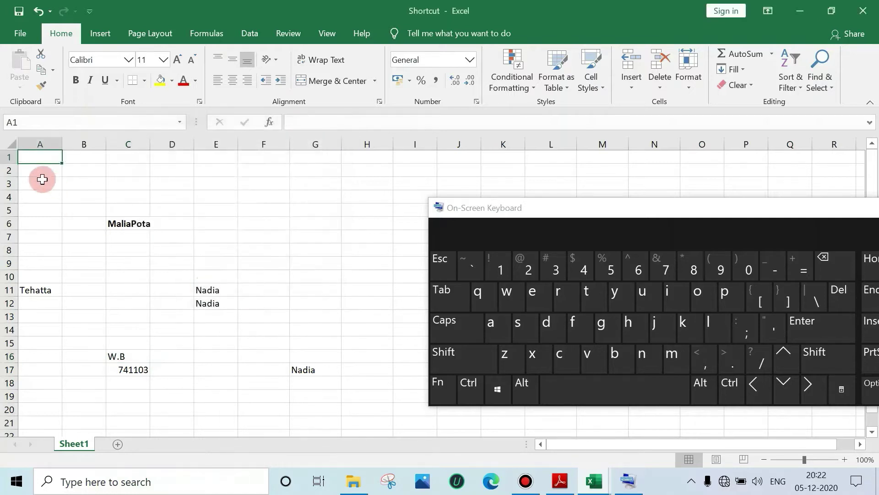
# Step: Use Go To to jump to cell D56
pyautogui.click(464, 394)
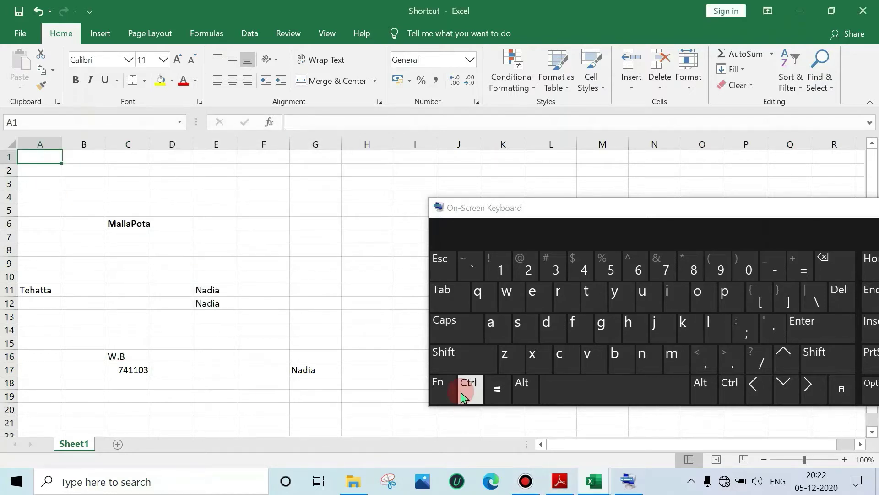
pyautogui.click(582, 324)
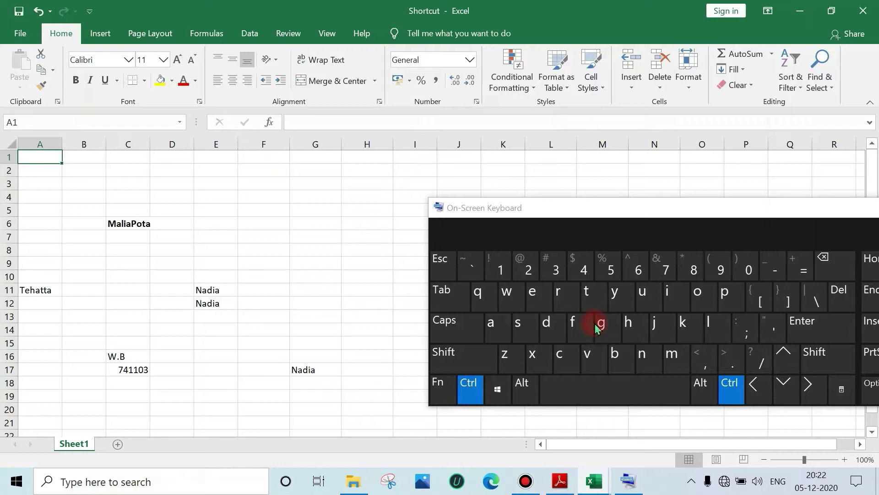
pyautogui.click(601, 325)
pyautogui.click(180, 274)
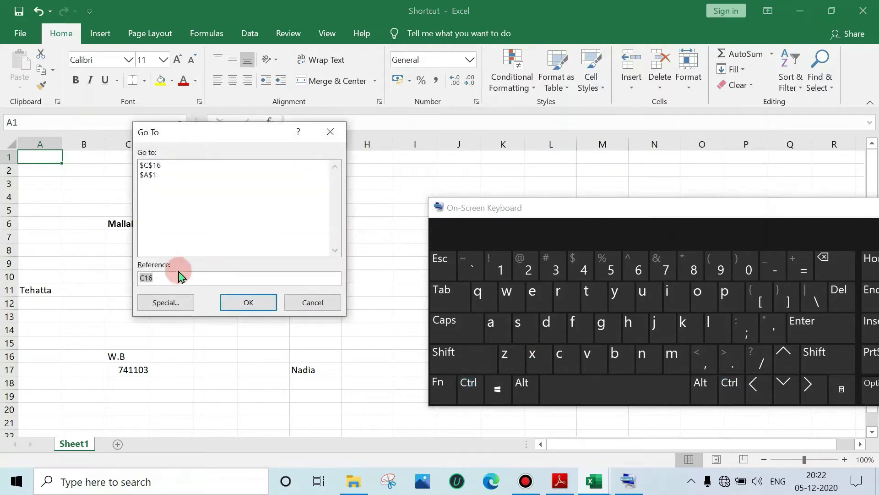
pyautogui.moveTo(170, 274); pyautogui.dragTo(120, 277)
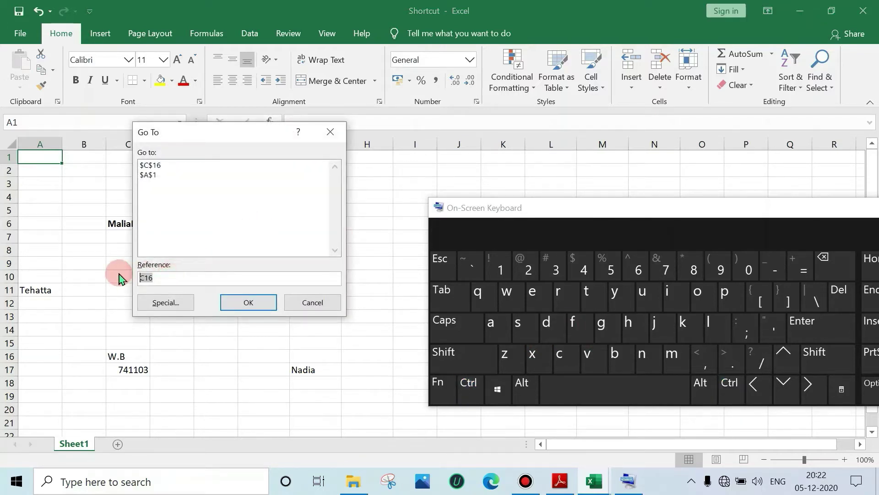
pyautogui.write('d56')
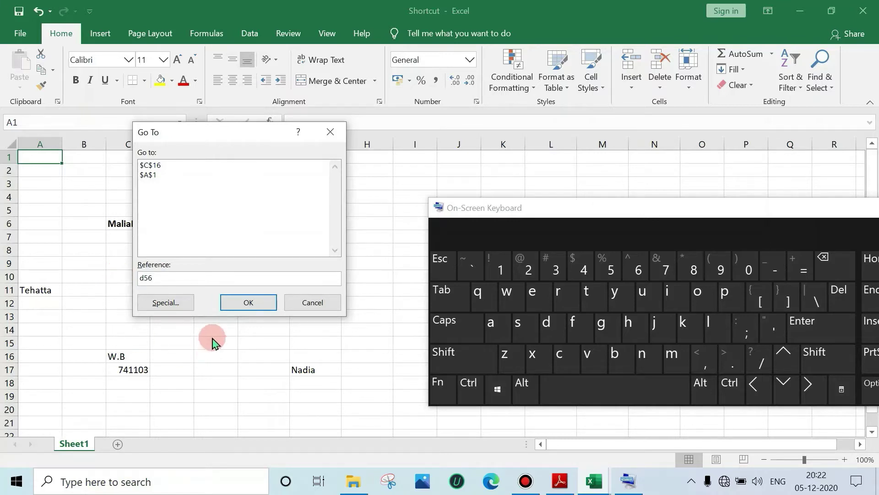
pyautogui.click(249, 298)
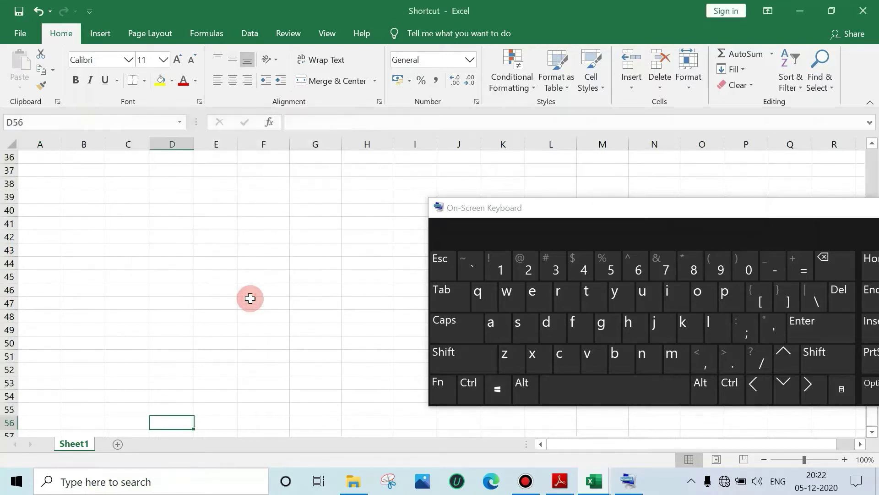
# Step: Consult the Replace entry in Adobe Reader, return to Excel, replace all "w" with "B" and close Find and Replace
pyautogui.scroll(12, 244, 295)
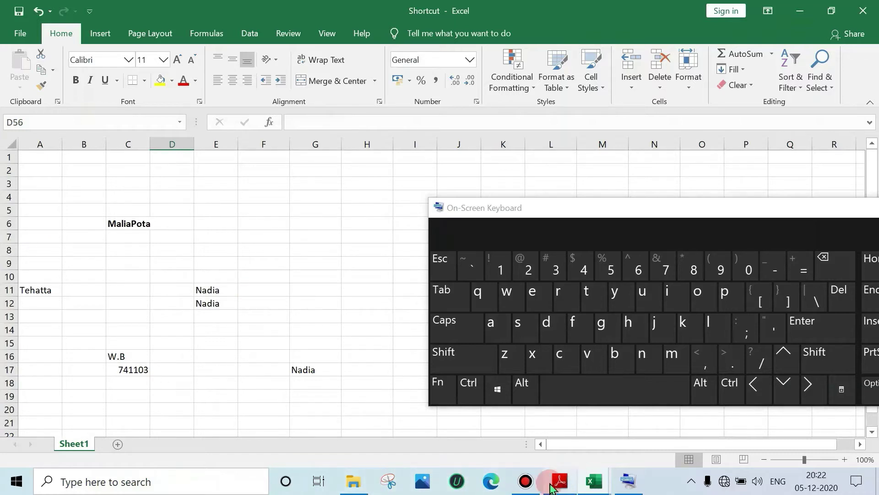
pyautogui.click(559, 481)
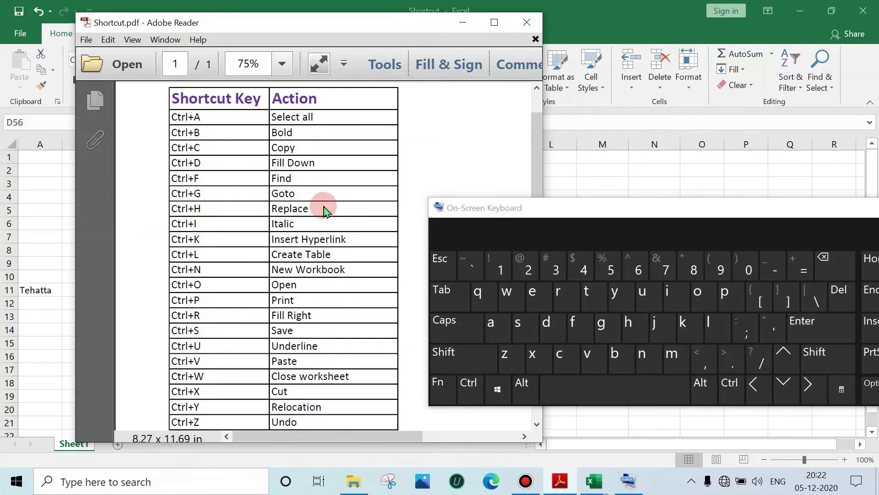
pyautogui.click(462, 22)
pyautogui.click(467, 389)
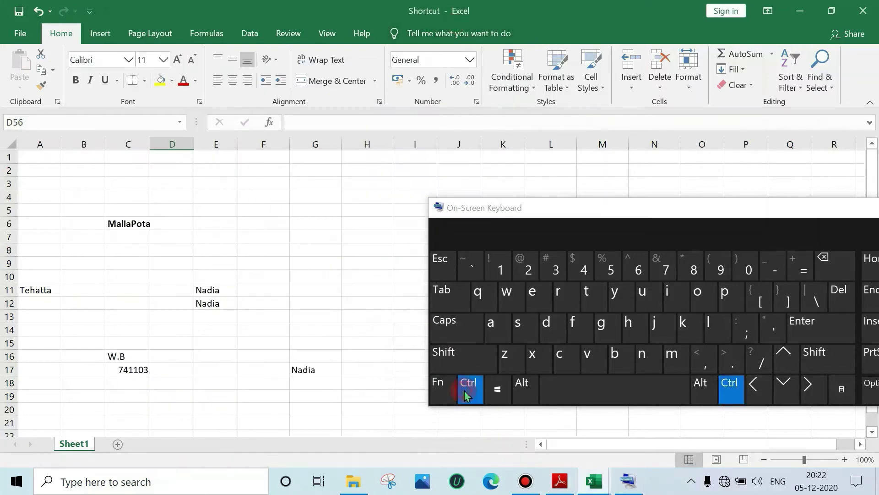
pyautogui.click(628, 326)
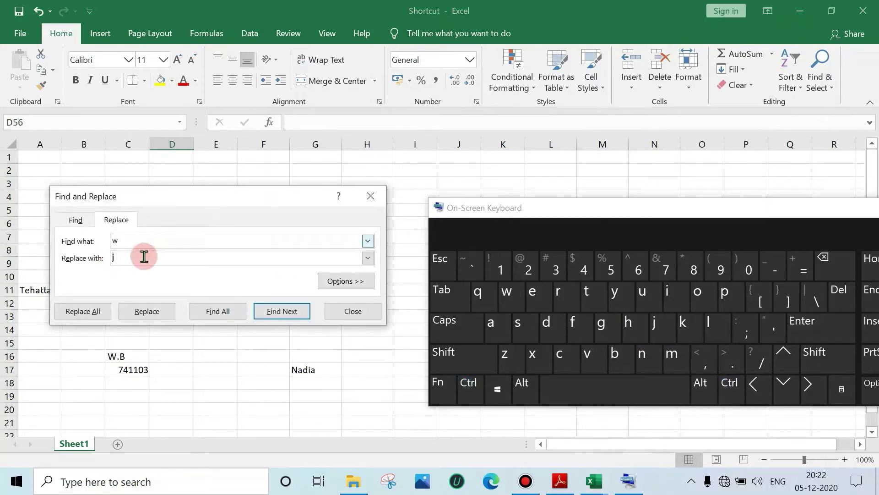
pyautogui.click(132, 259)
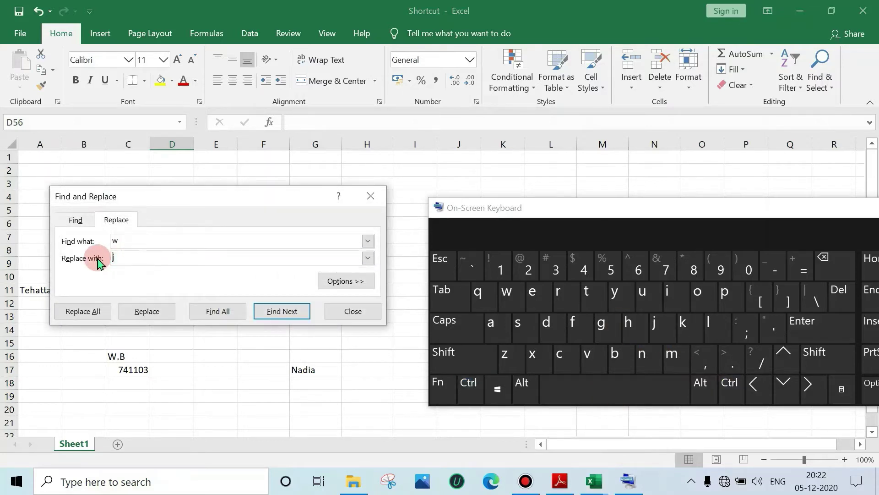
pyautogui.press('shift')
pyautogui.write('B')
pyautogui.click(83, 315)
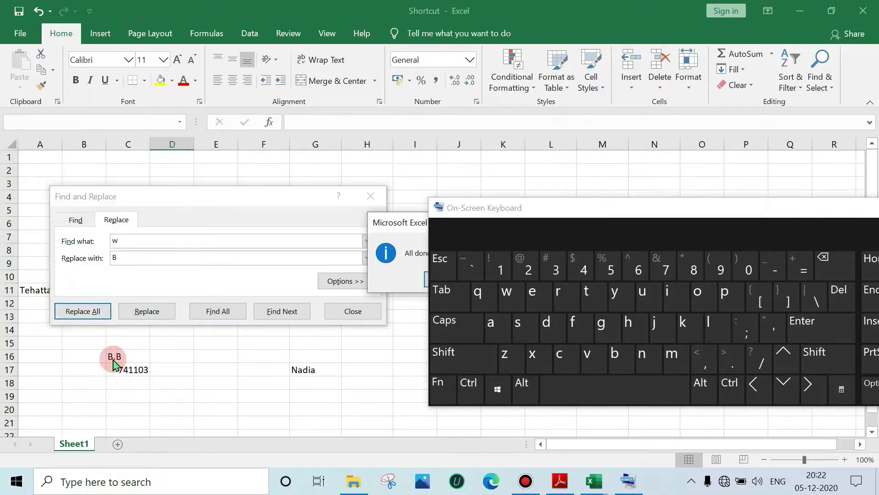
pyautogui.moveTo(399, 224); pyautogui.dragTo(199, 215)
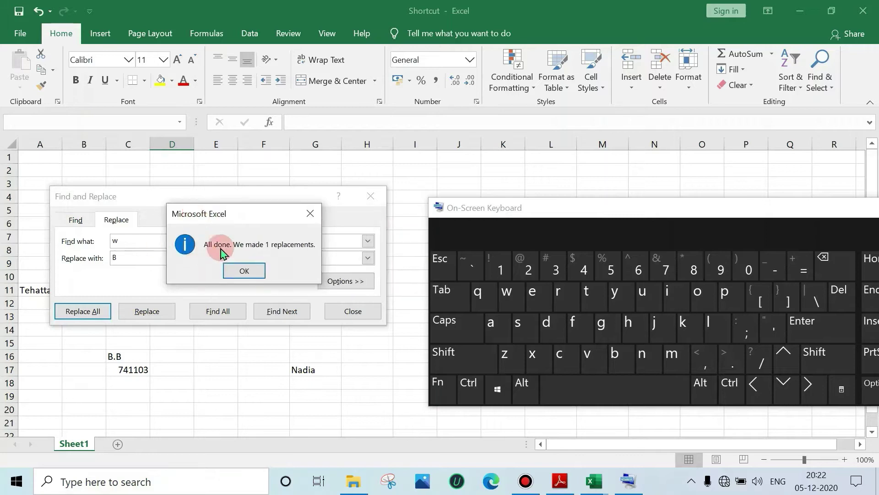
pyautogui.click(243, 271)
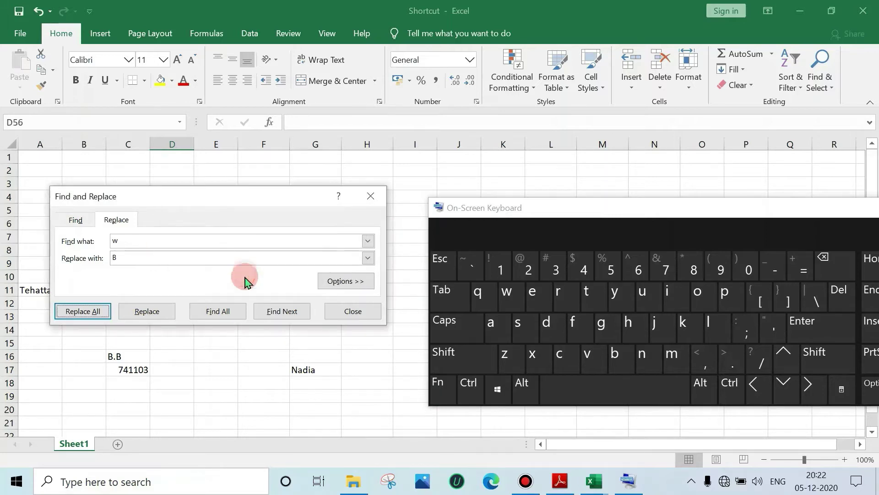
pyautogui.click(354, 311)
# Step: Consult the Italic entry in Adobe Reader, return to Excel and italicize the text in cell C6
pyautogui.click(558, 481)
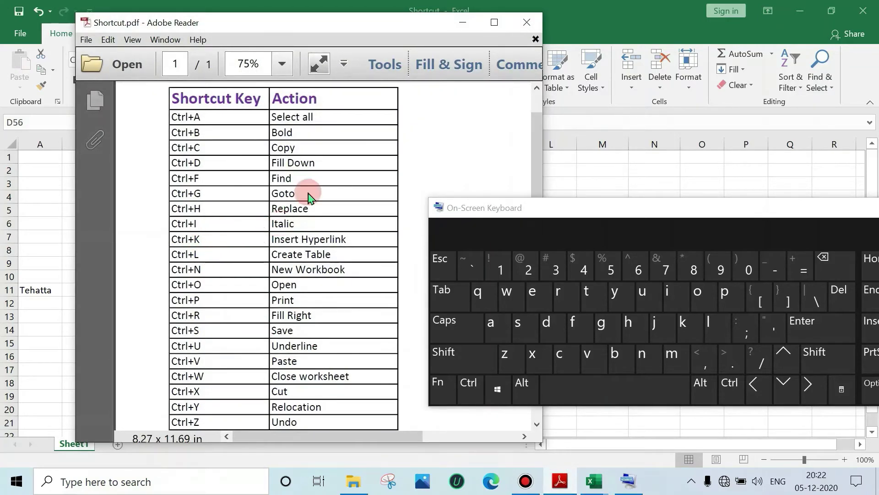
pyautogui.click(463, 28)
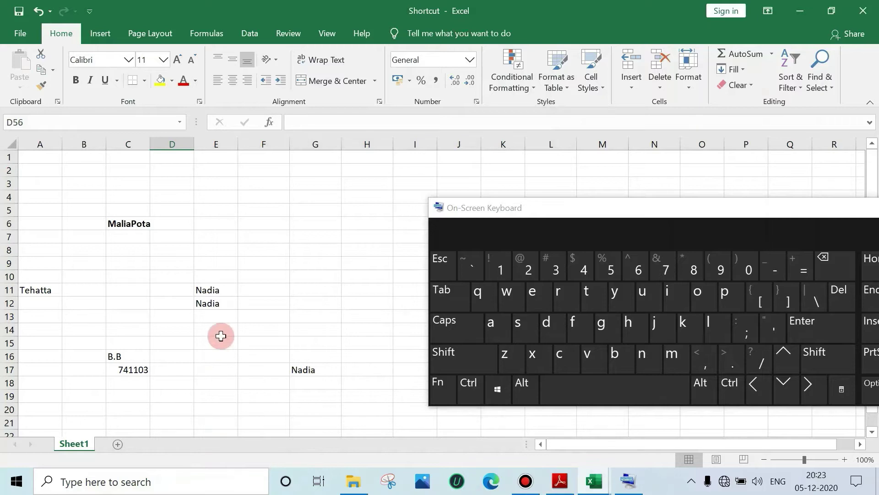
pyautogui.click(121, 224)
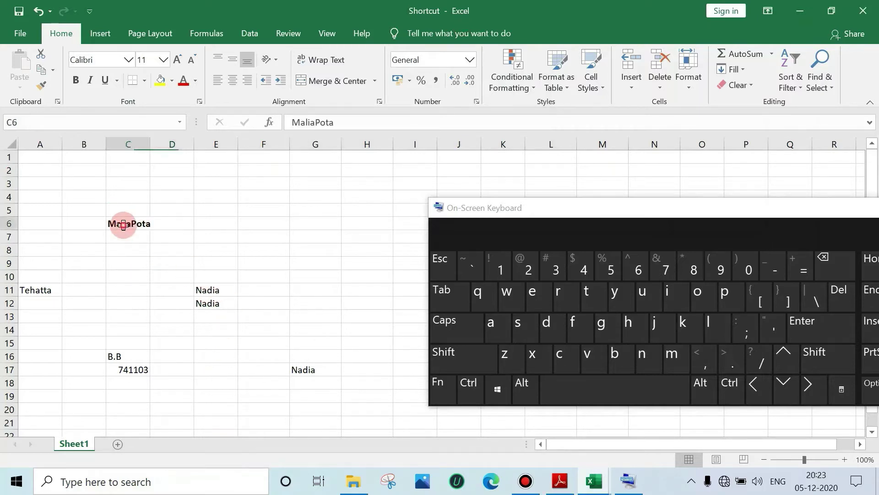
pyautogui.click(468, 393)
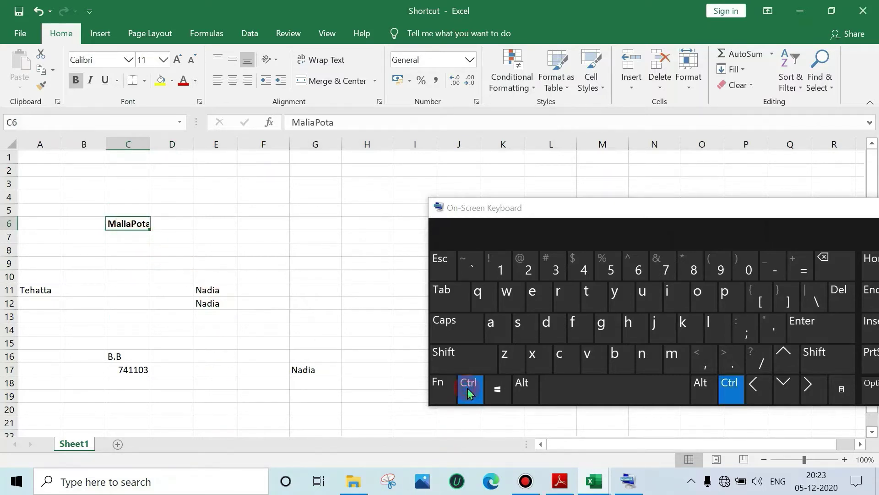
pyautogui.click(718, 328)
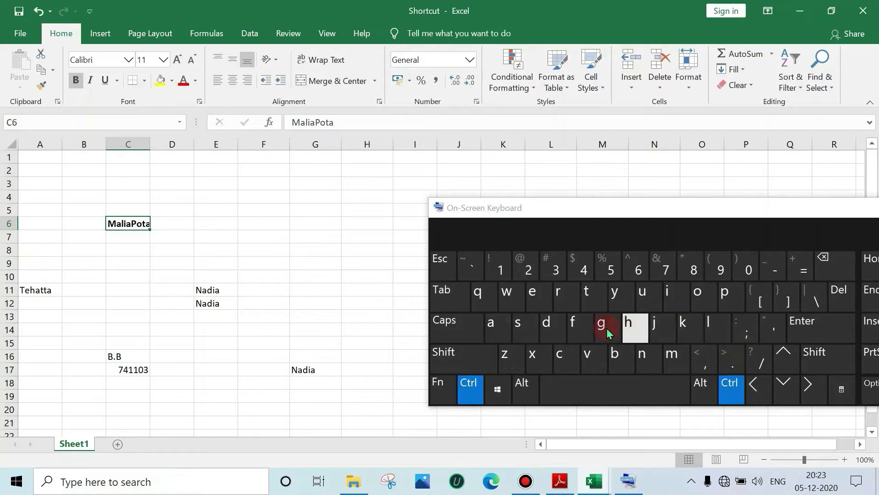
pyautogui.click(669, 298)
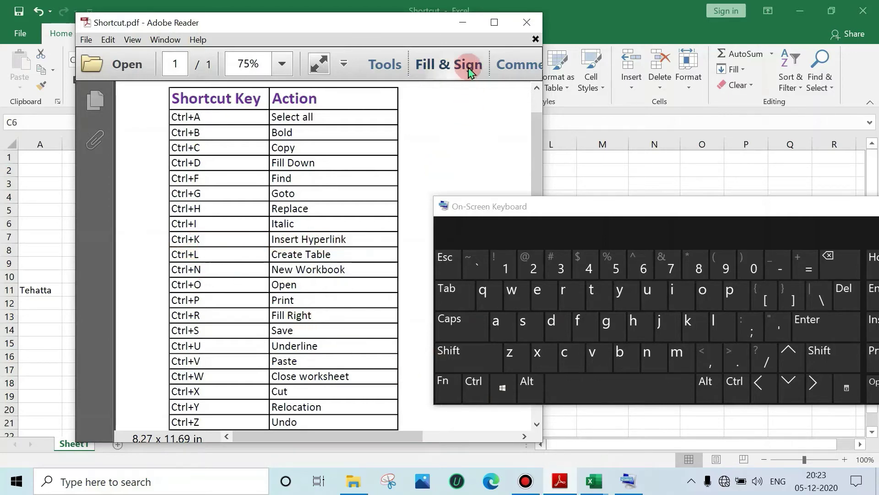
# Step: Return to Excel, insert a hyperlink in cell F6 to the DesktopVideo folder on the Desktop, and close the linked folder's window
pyautogui.click(462, 22)
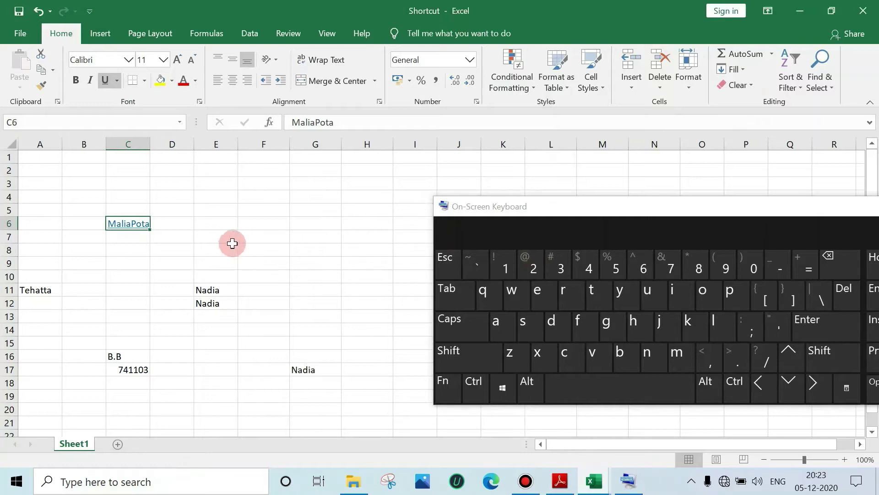
pyautogui.click(271, 224)
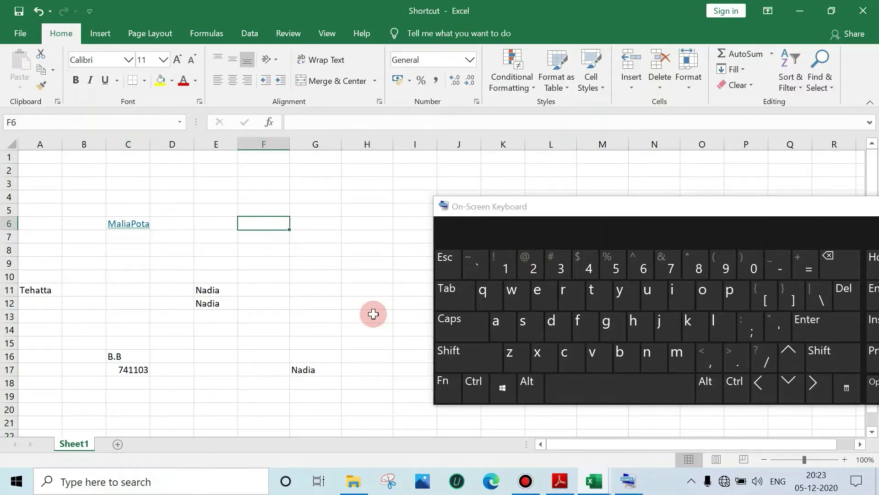
pyautogui.click(476, 384)
pyautogui.click(696, 327)
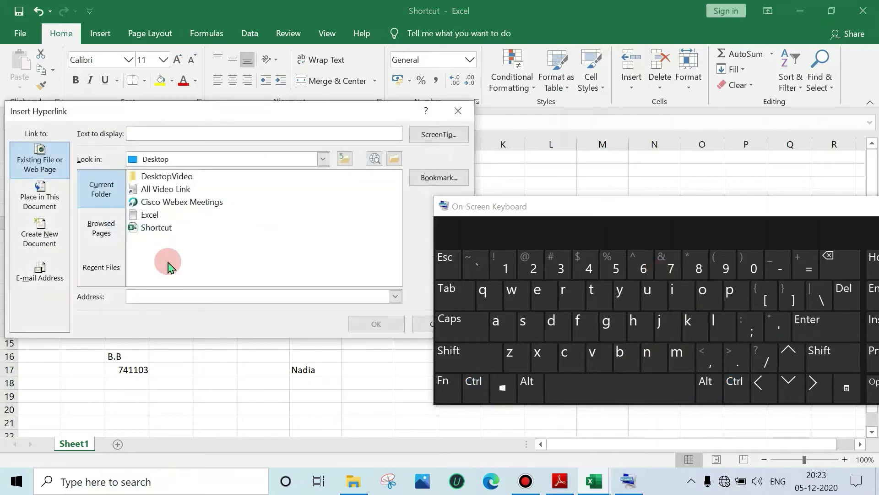
pyautogui.click(170, 179)
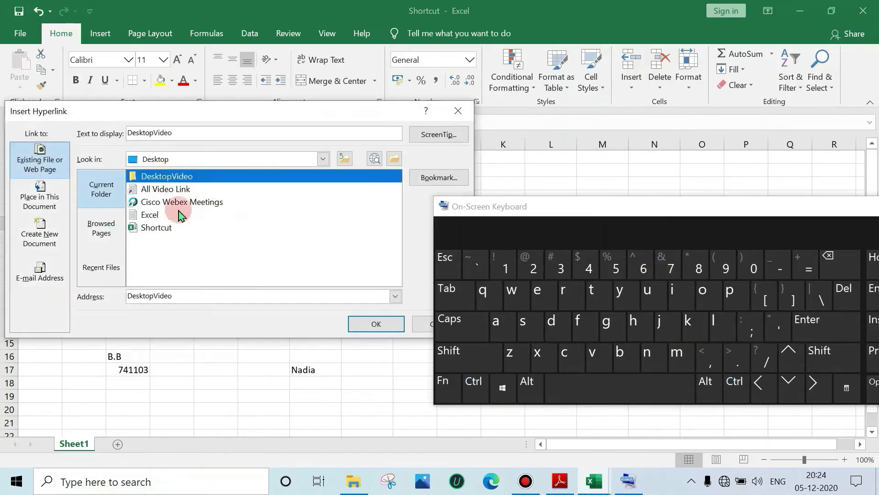
pyautogui.click(370, 322)
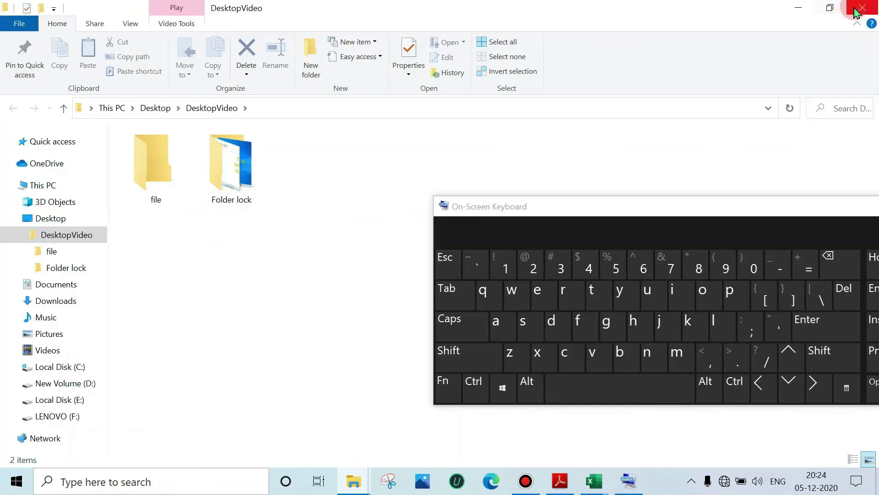
pyautogui.click(856, 9)
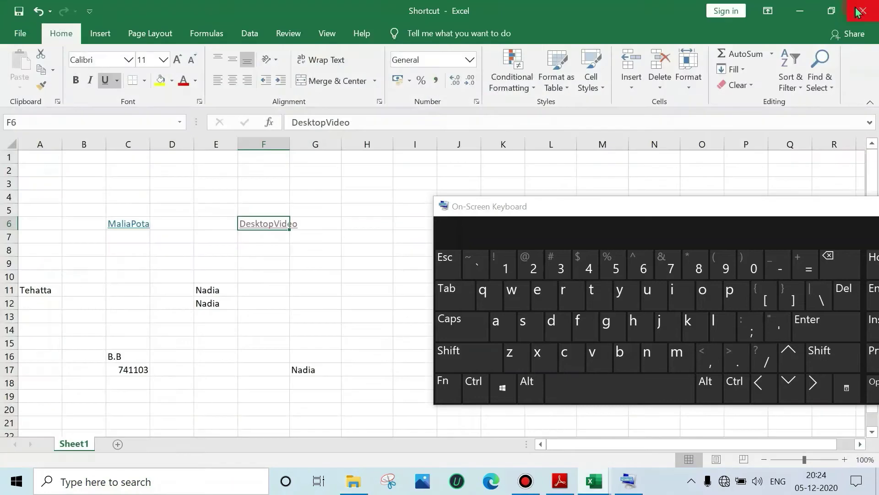
# Step: Consult the Create Table entry in Adobe Reader, return to Excel and create a table from D18:F20 without existing headers
pyautogui.click(551, 484)
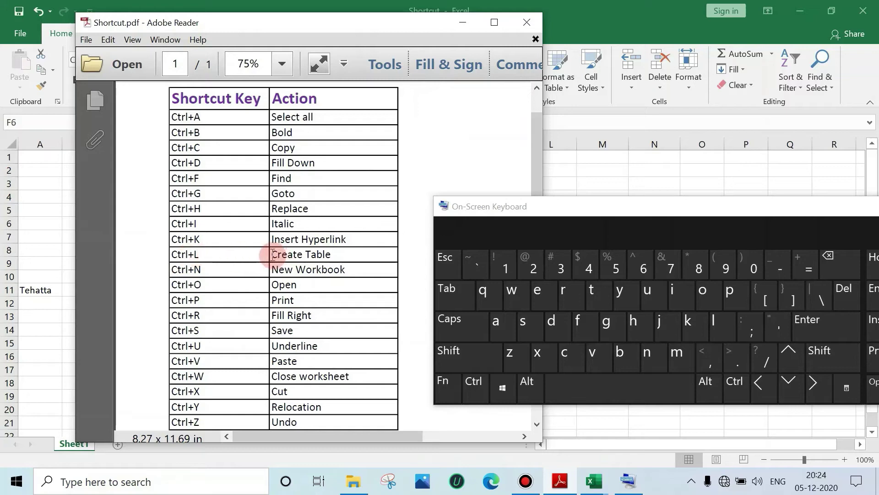
pyautogui.click(462, 28)
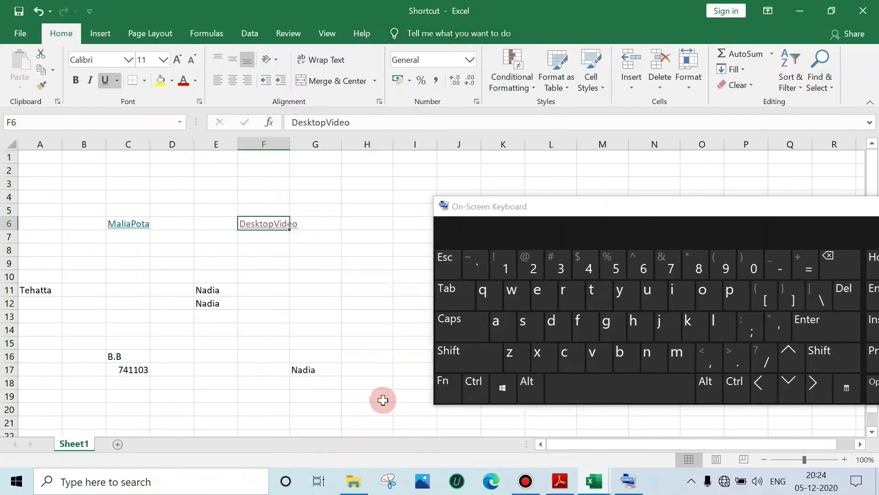
pyautogui.moveTo(172, 386); pyautogui.dragTo(277, 405)
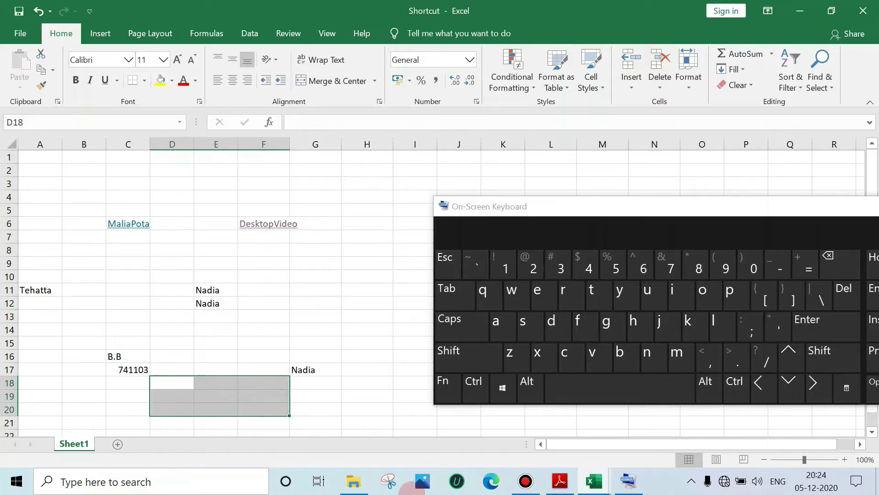
pyautogui.click(472, 387)
pyautogui.click(722, 332)
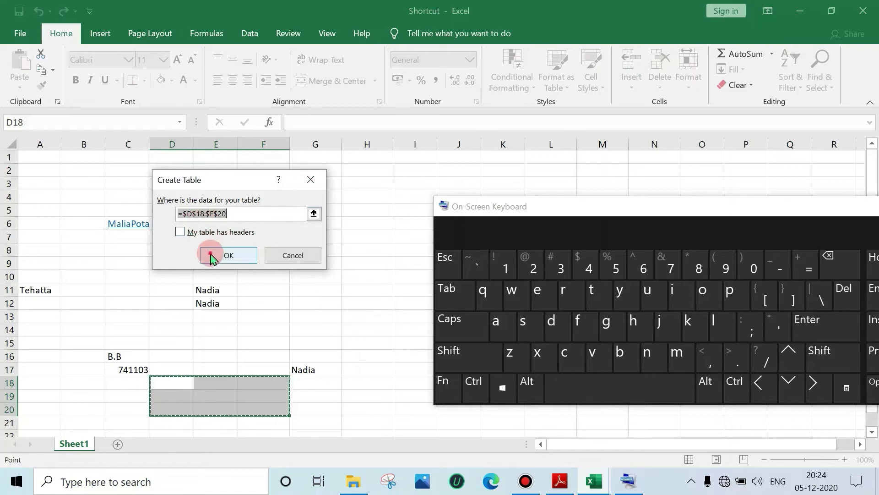
pyautogui.click(219, 254)
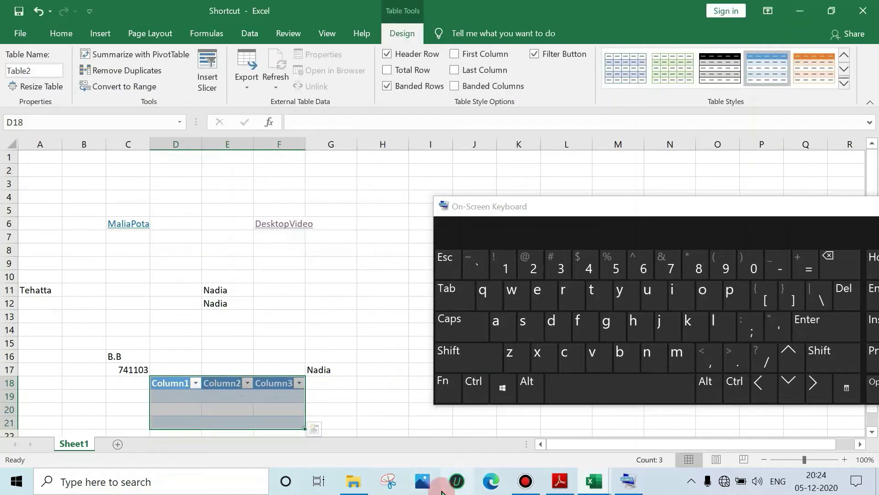
# Step: Consult the New Workbook entry in Adobe Reader, return to Excel, create a blank workbook and minimize it
pyautogui.click(560, 481)
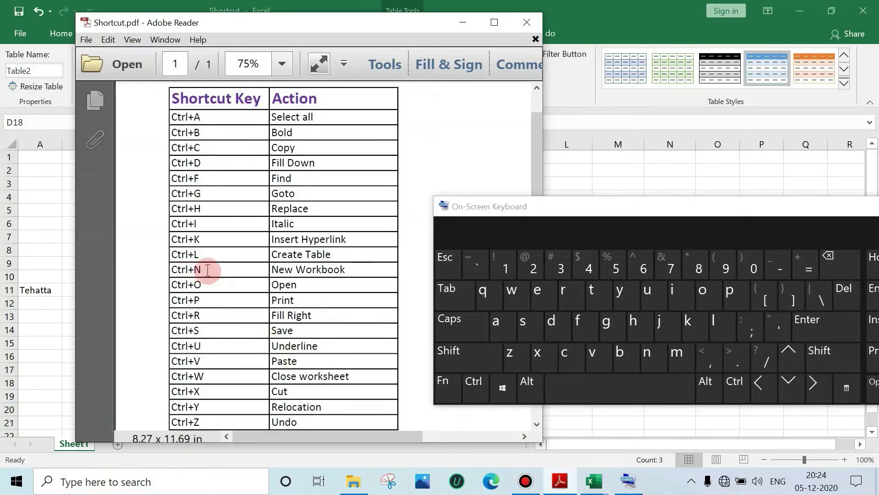
pyautogui.click(463, 22)
pyautogui.click(473, 387)
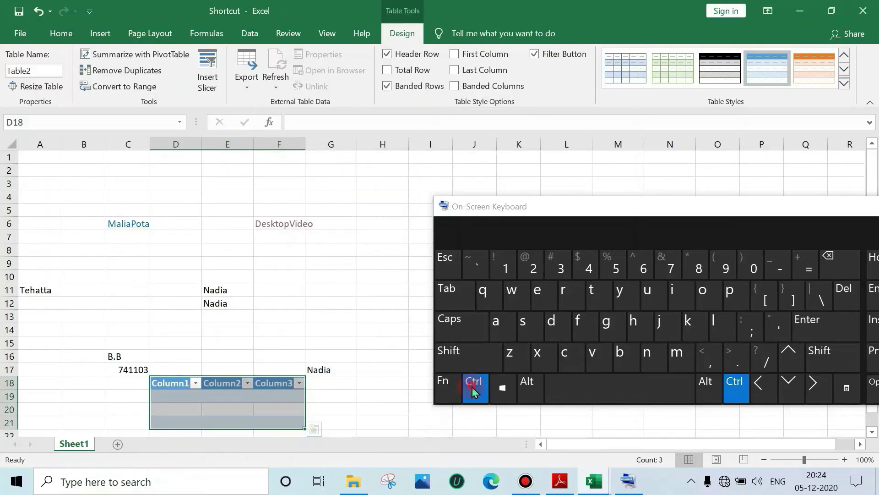
pyautogui.click(648, 355)
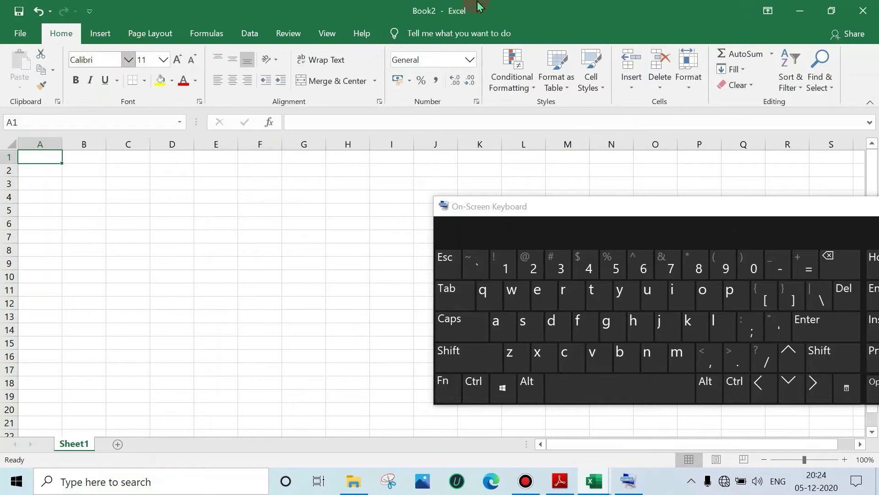
pyautogui.click(807, 11)
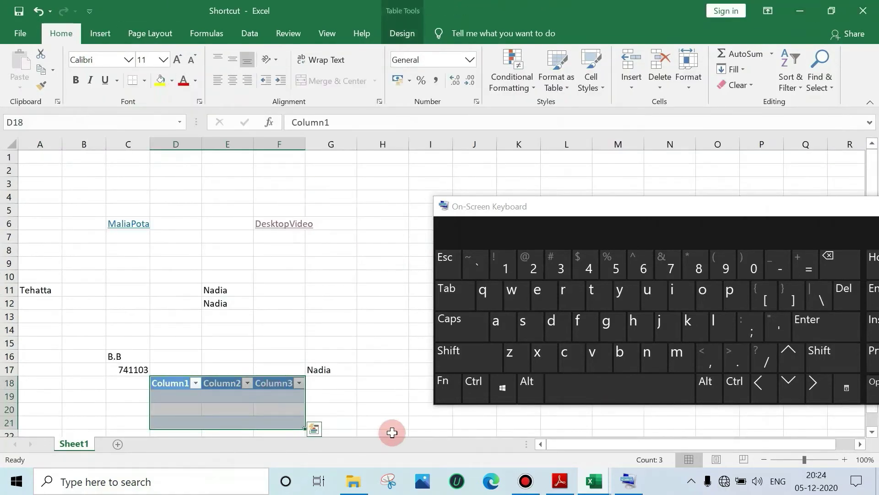
# Step: Consult the Open entry in Adobe Reader, return to Excel, bring up the Open page and go back to the worksheet
pyautogui.click(558, 482)
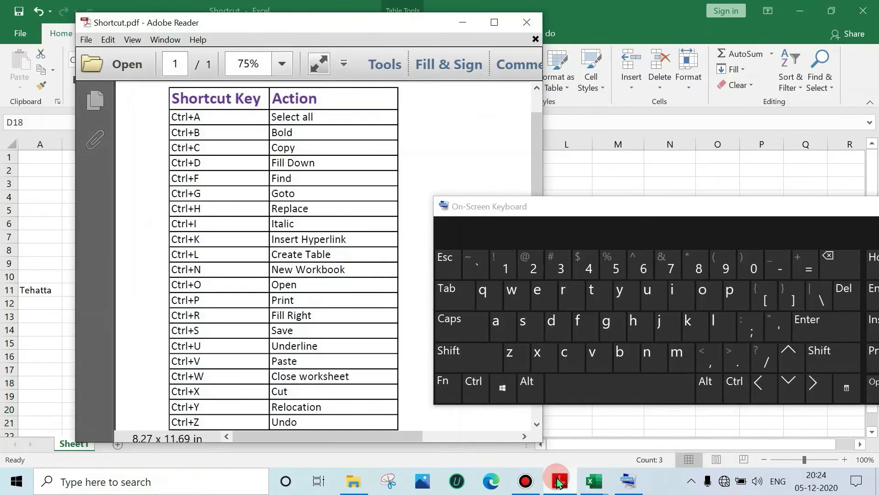
pyautogui.click(337, 428)
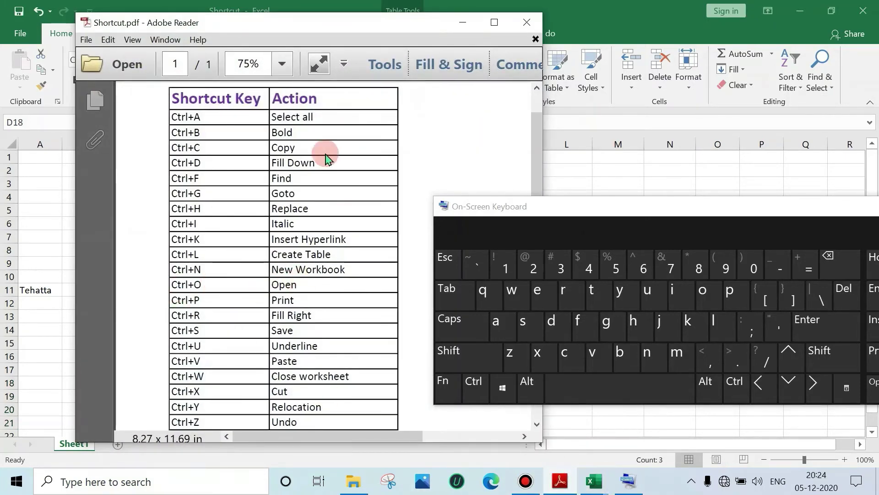
pyautogui.click(462, 22)
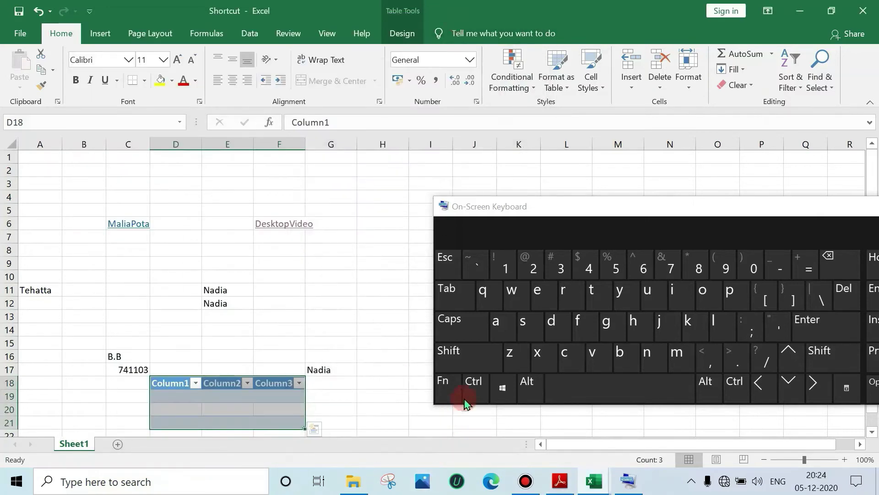
pyautogui.click(474, 387)
pyautogui.click(706, 295)
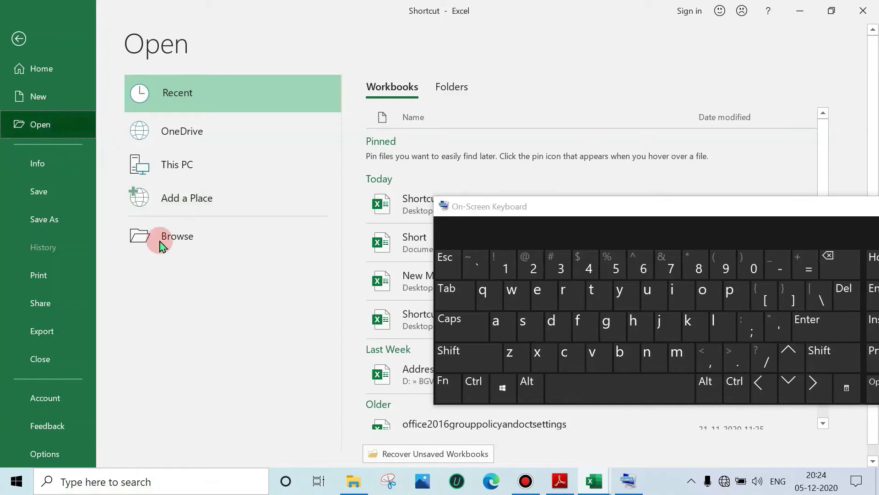
pyautogui.click(17, 38)
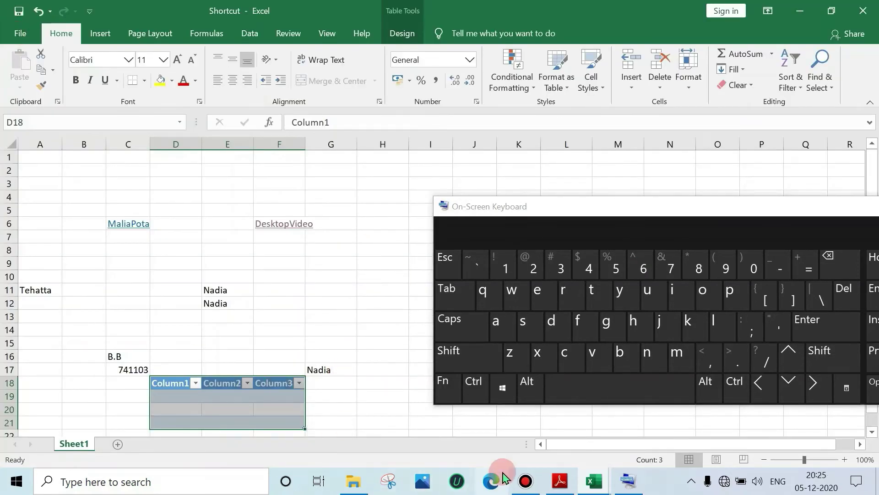
# Step: Consult the Print entry in Adobe Reader, return to Excel, view the print settings page and go back to the worksheet
pyautogui.click(561, 480)
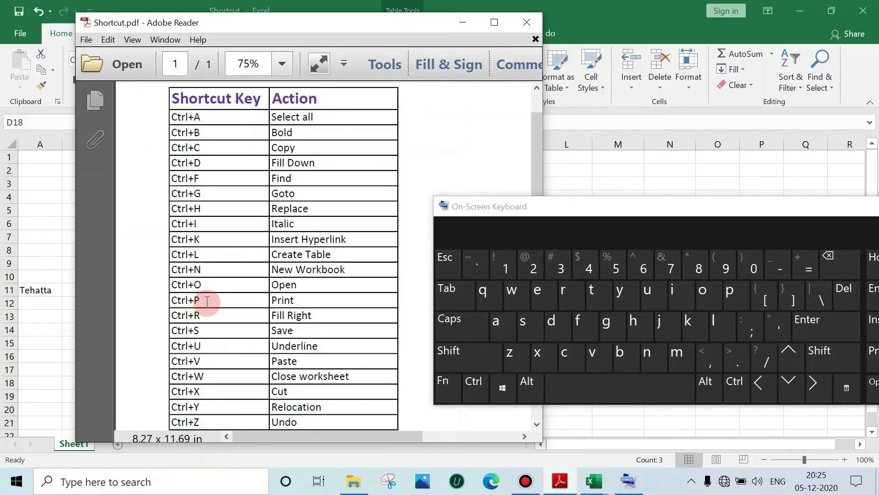
pyautogui.click(462, 22)
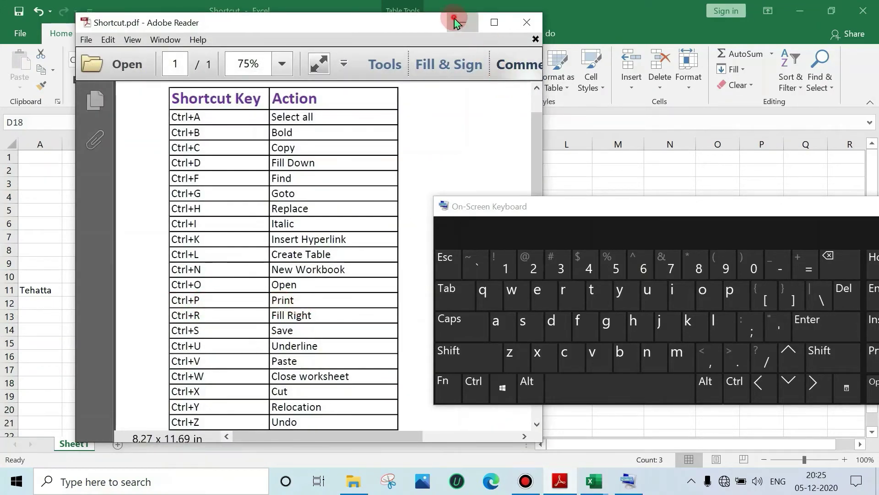
pyautogui.click(481, 389)
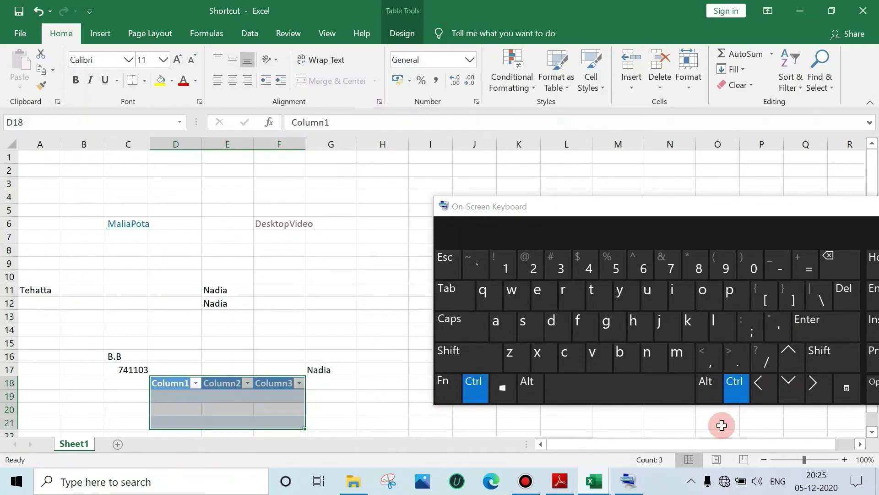
pyautogui.click(729, 293)
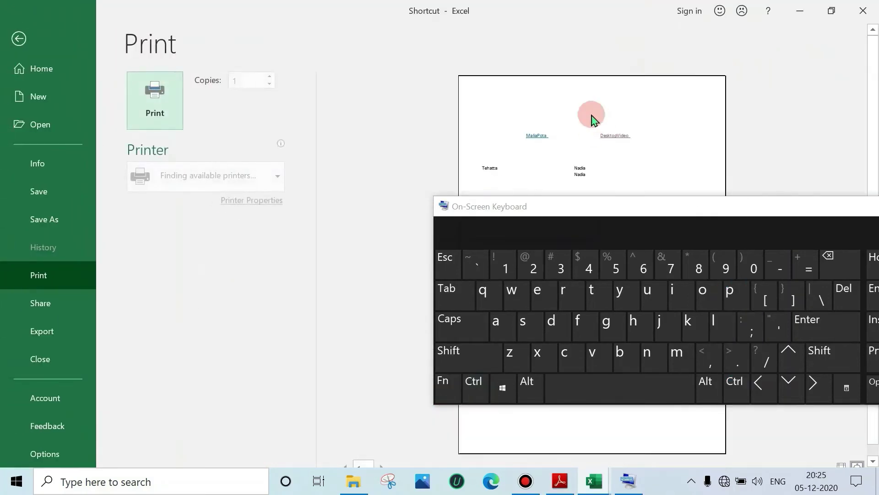
pyautogui.moveTo(594, 207); pyautogui.dragTo(537, 186)
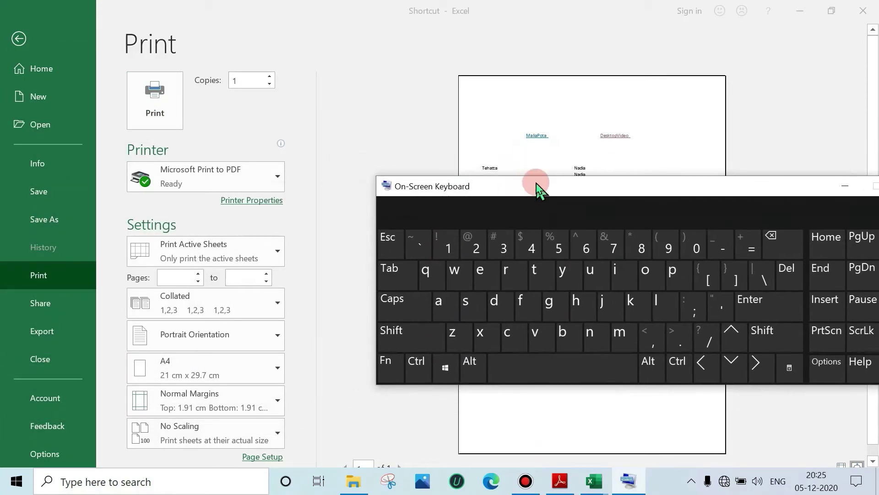
pyautogui.click(20, 39)
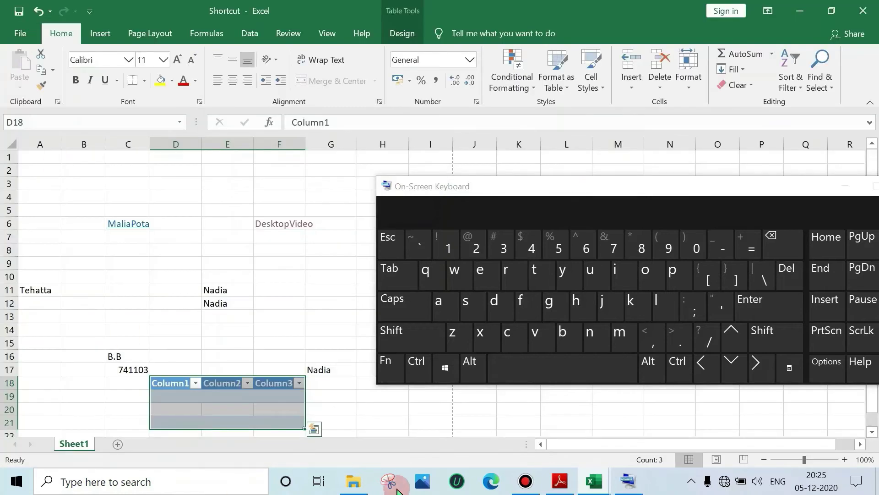
# Step: Consult the Fill Right entry in Adobe Reader, return to Excel and fill cell D6 from C6 with Fill Right
pyautogui.click(560, 480)
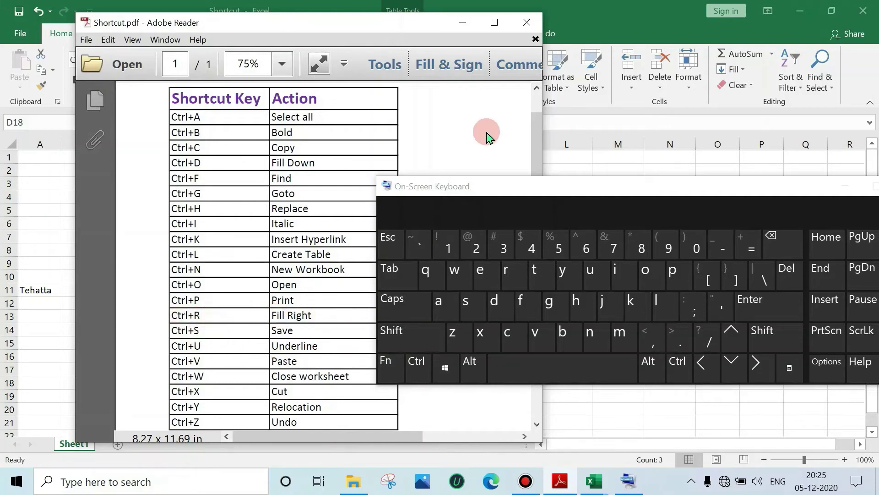
pyautogui.click(462, 24)
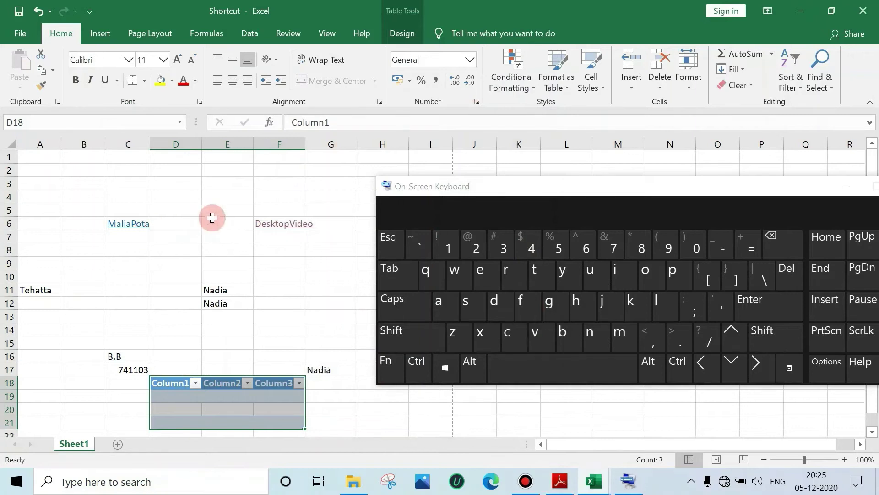
pyautogui.click(161, 225)
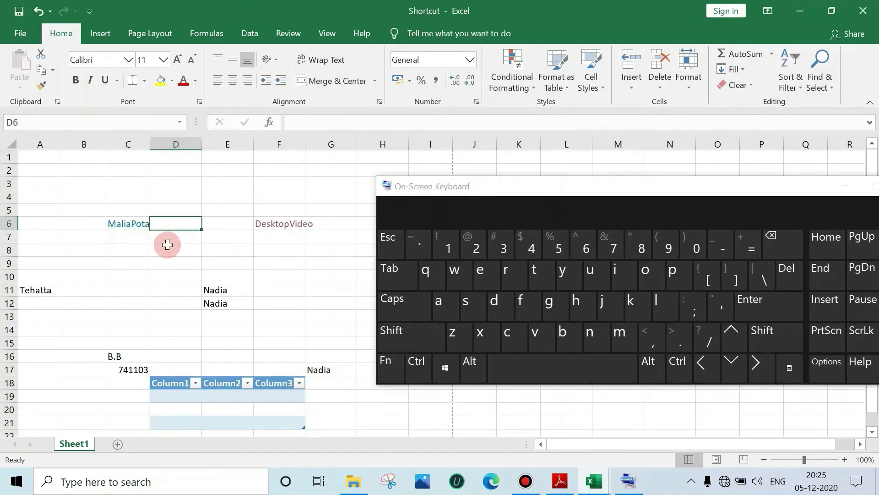
pyautogui.click(417, 366)
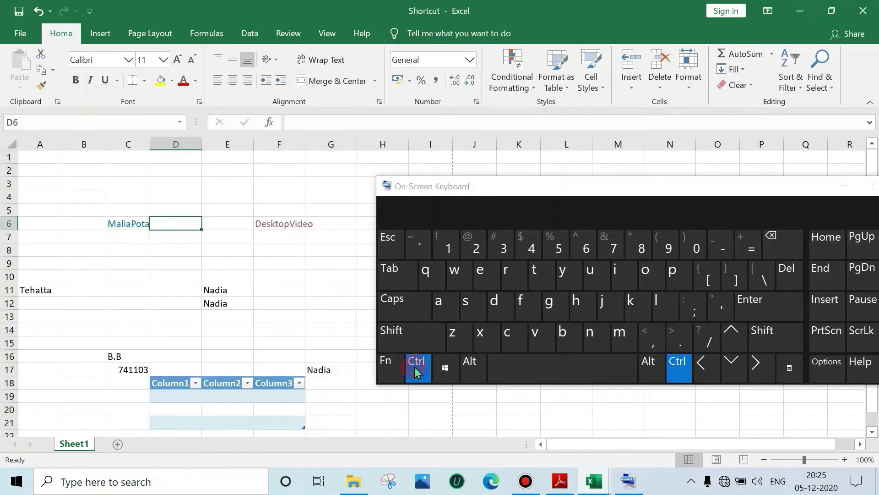
pyautogui.click(569, 318)
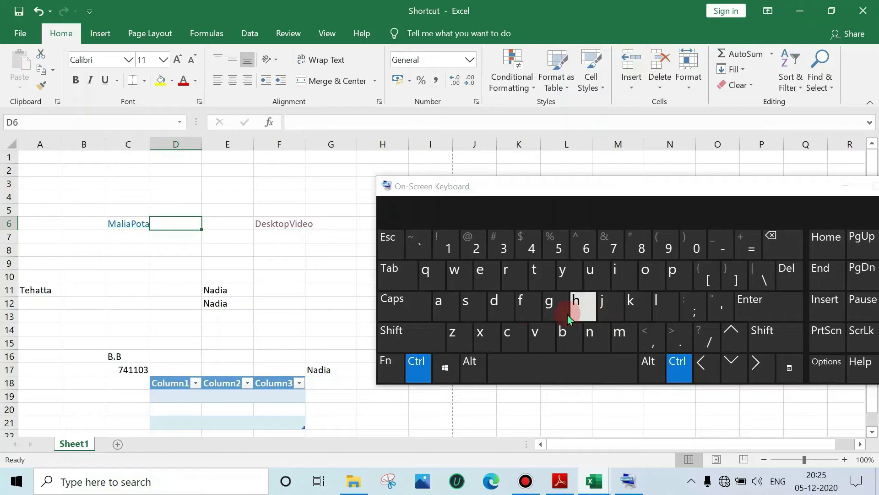
pyautogui.click(506, 274)
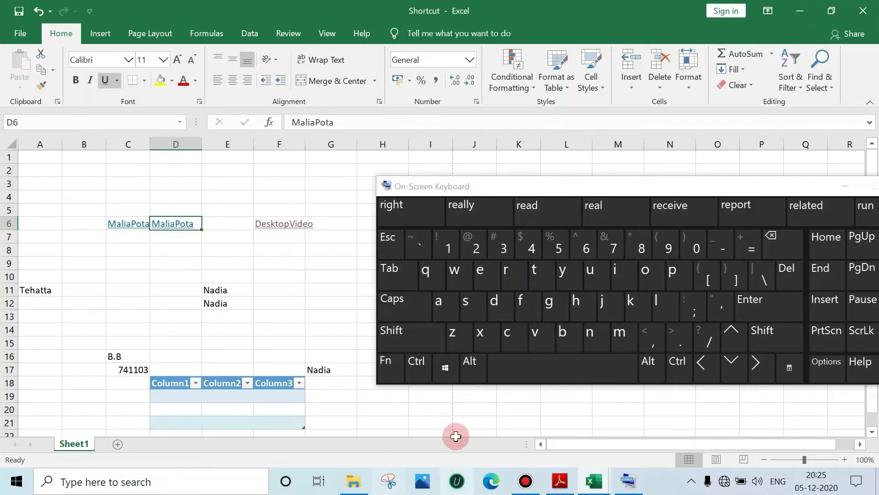
# Step: Consult the Save entry in Adobe Reader, return to Excel and save the Shortcut workbook
pyautogui.click(560, 483)
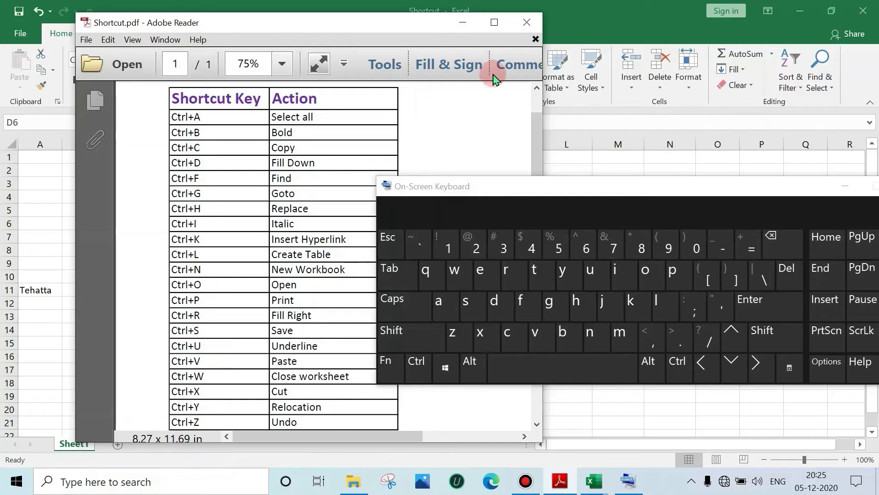
pyautogui.click(464, 23)
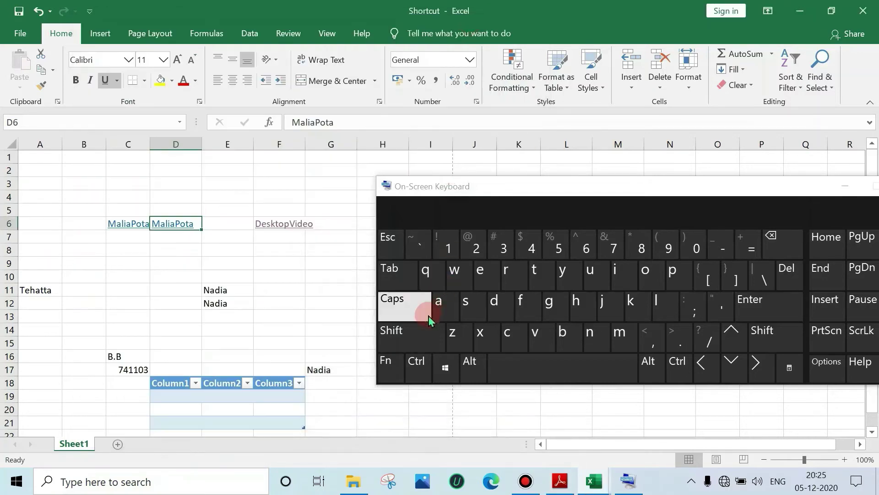
pyautogui.click(417, 366)
pyautogui.click(463, 302)
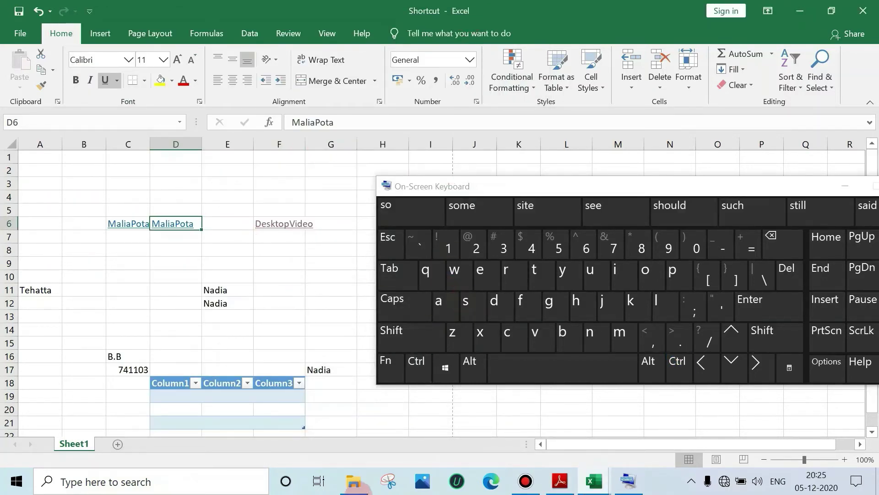
# Step: Consult the Underline entry in Adobe Reader, return to Excel and underline the text in cell E11
pyautogui.click(558, 482)
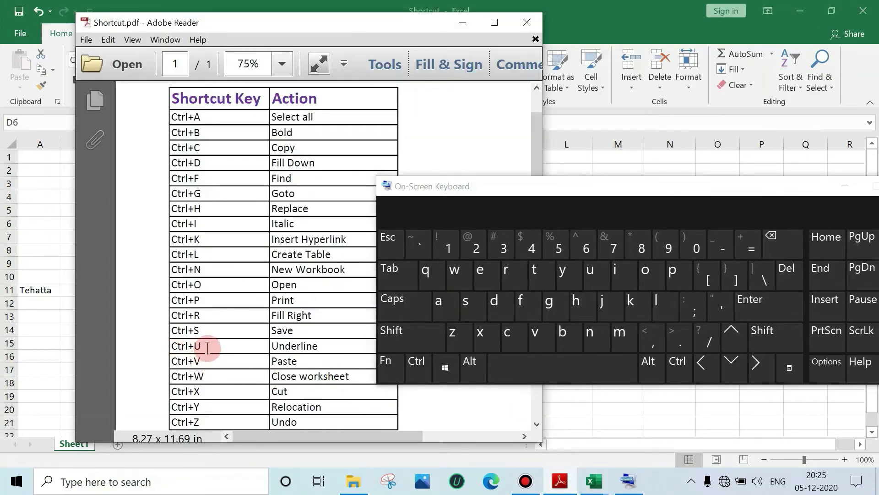
pyautogui.click(462, 22)
pyautogui.click(237, 288)
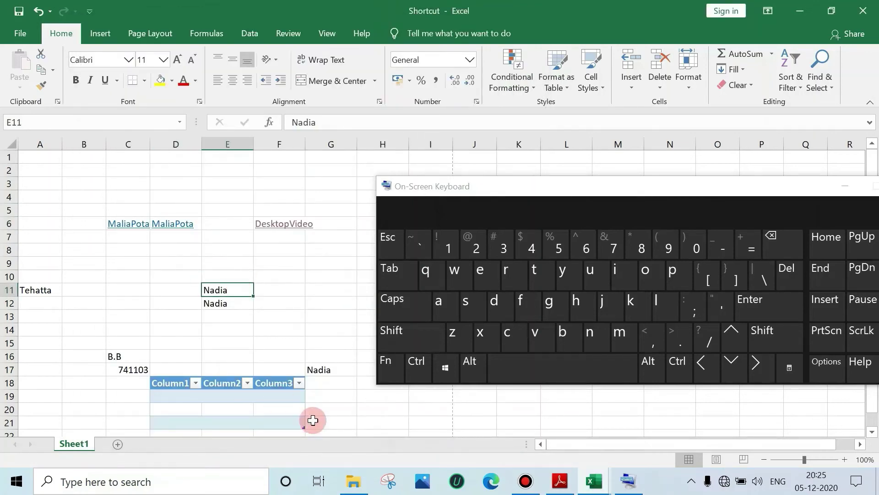
pyautogui.click(415, 369)
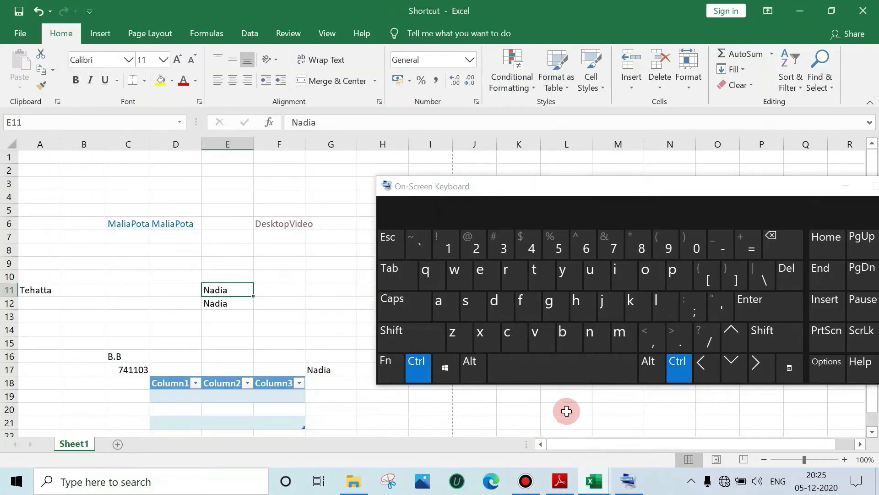
pyautogui.click(607, 341)
pyautogui.click(592, 272)
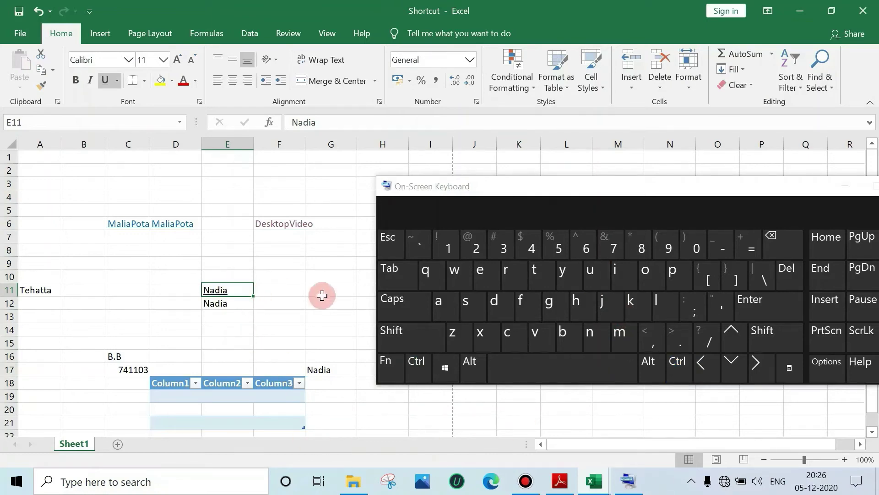
# Step: Consult the Paste entry in Adobe Reader, return to Excel, copy cell A11 and paste it into cell A19
pyautogui.click(559, 482)
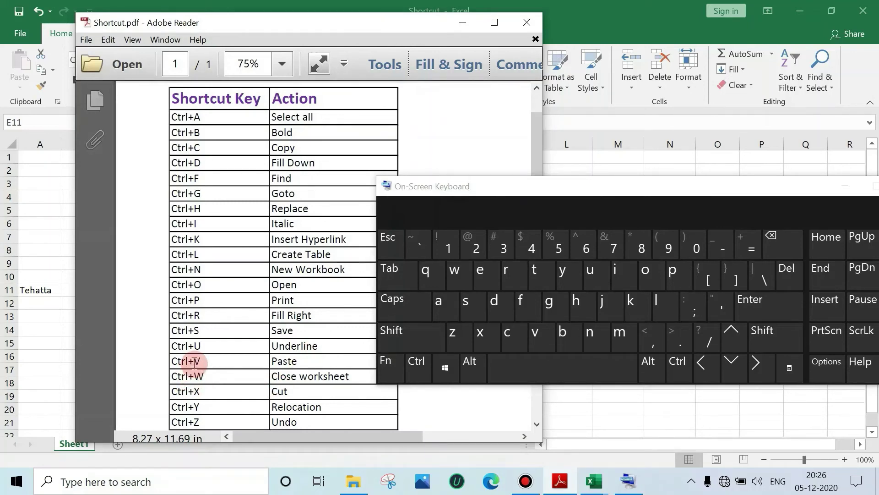
pyautogui.click(463, 23)
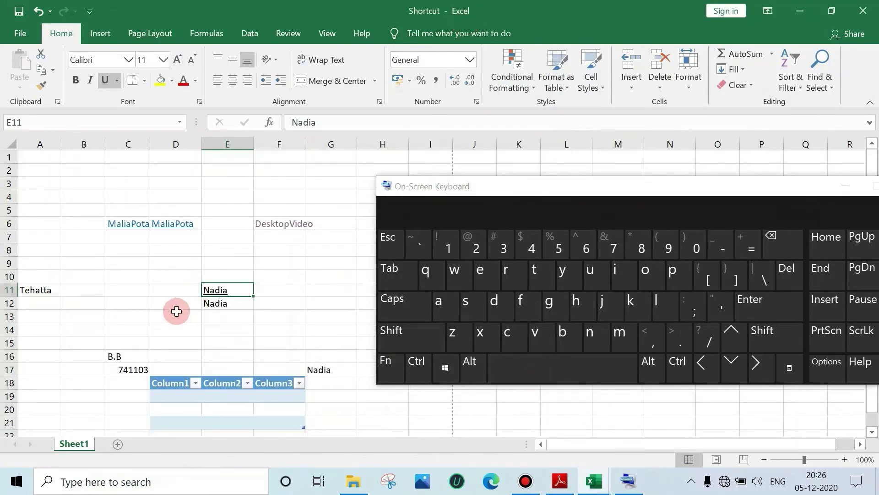
pyautogui.click(49, 291)
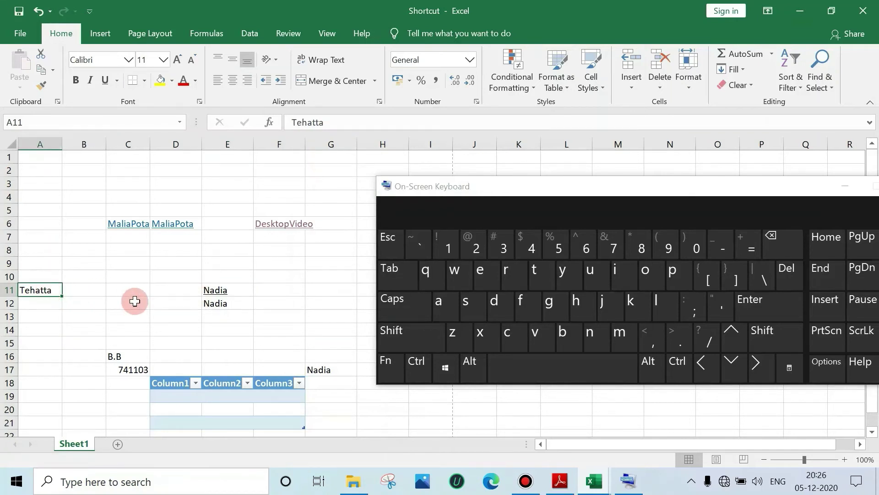
pyautogui.click(418, 367)
pyautogui.click(517, 351)
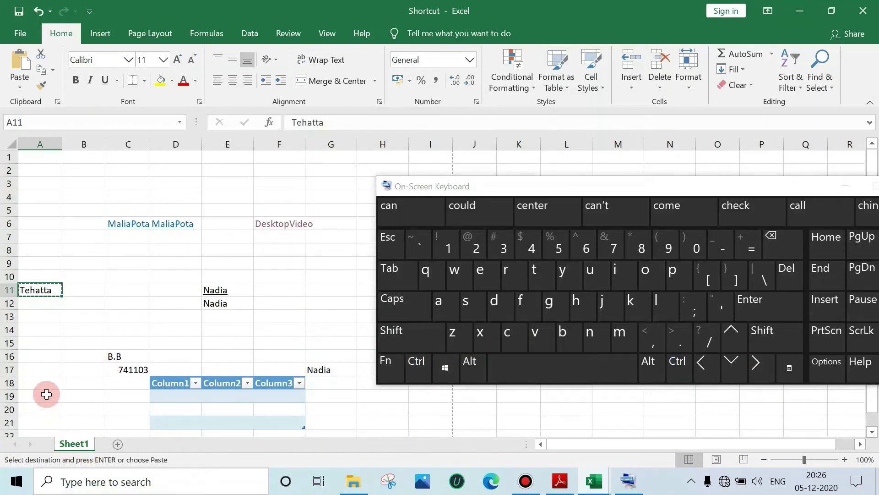
pyautogui.click(46, 394)
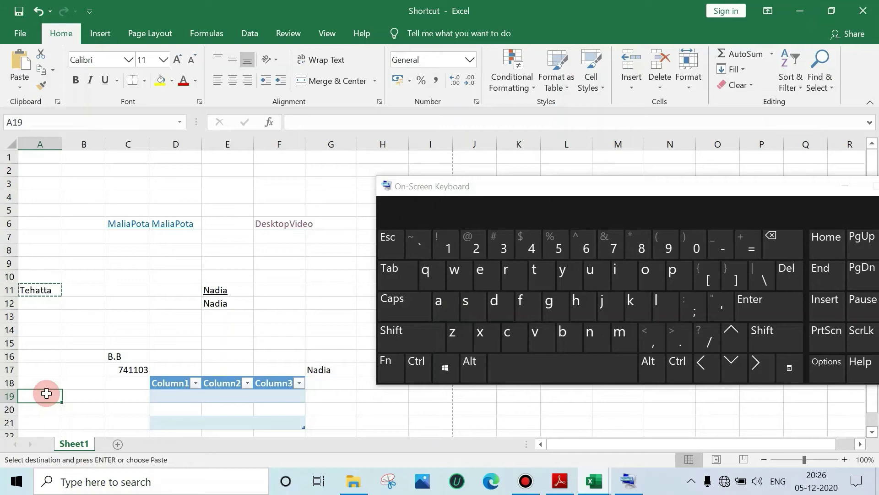
pyautogui.click(418, 371)
pyautogui.click(534, 333)
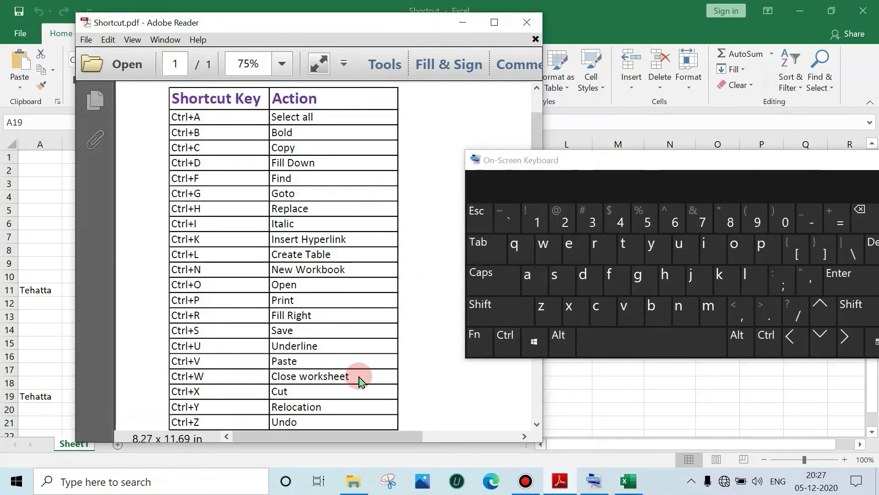
# Step: Return from the shortcut list in Adobe Reader to Excel and close the Shortcut workbook, leaving Excel running
pyautogui.click(462, 23)
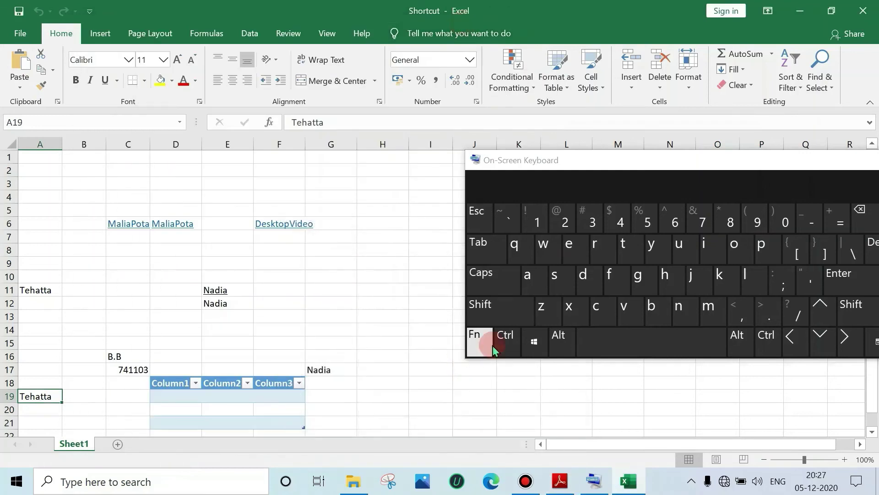
pyautogui.click(508, 337)
pyautogui.click(542, 248)
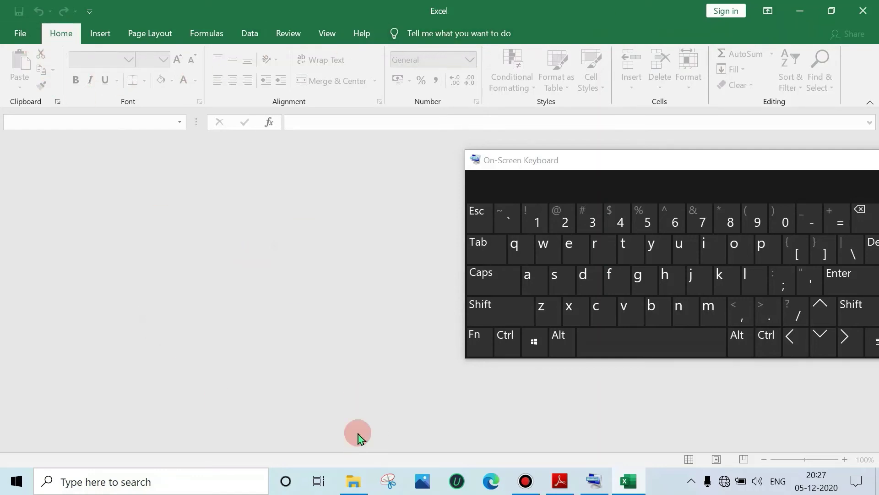
# Step: Reopen the Shortcut workbook stored on the Desktop from the list of recent workbooks
pyautogui.click(506, 342)
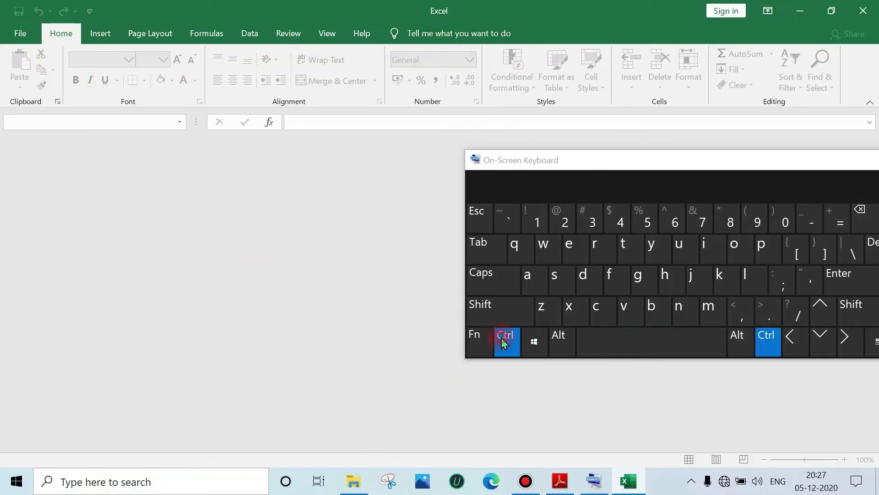
pyautogui.click(749, 246)
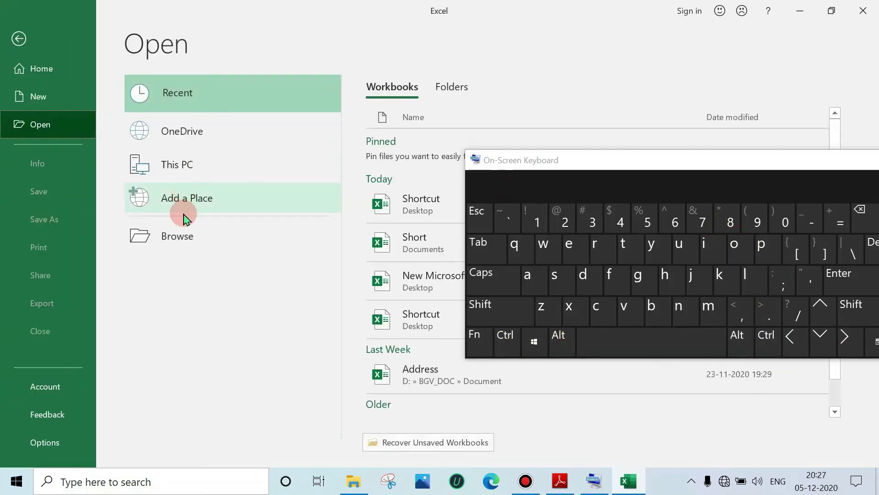
pyautogui.click(425, 195)
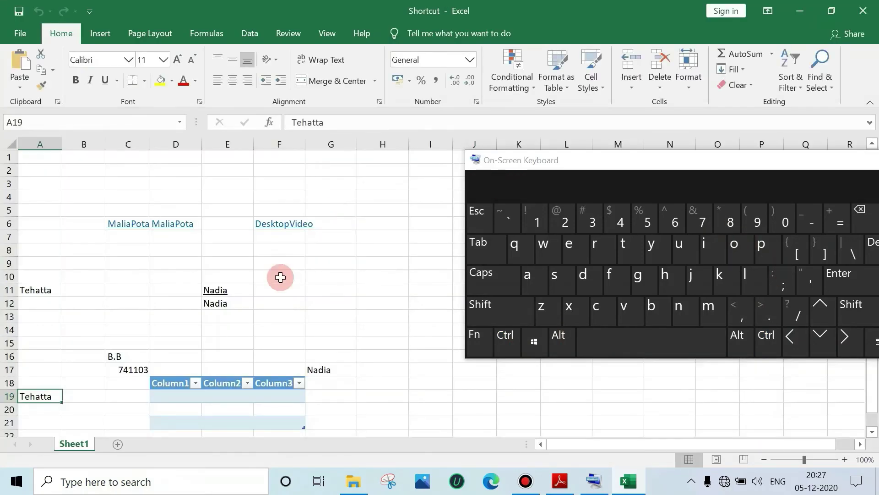
# Step: Consult the Cut entry in Adobe Reader, return to Excel, cut cell E12 and paste it into cell H14
pyautogui.click(560, 481)
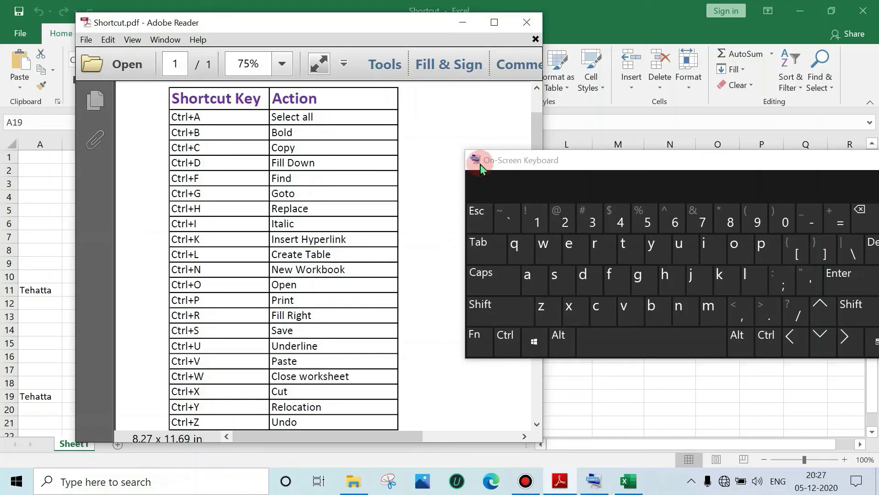
pyautogui.click(462, 22)
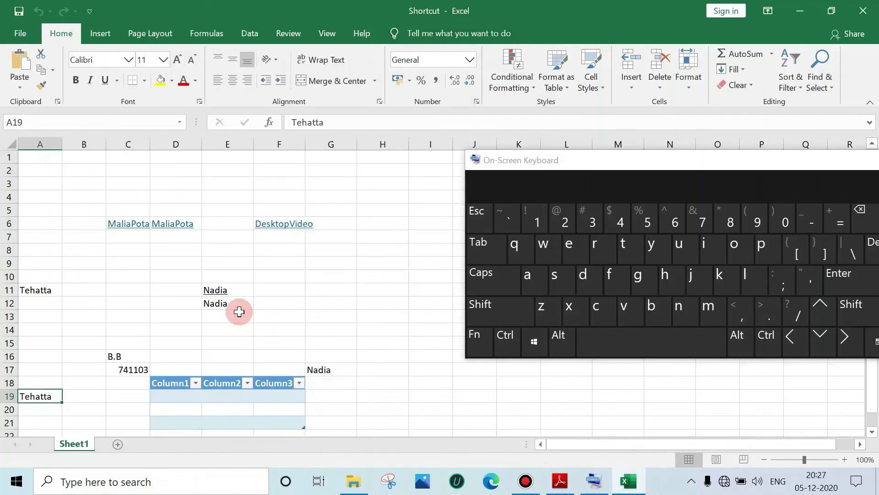
pyautogui.click(217, 306)
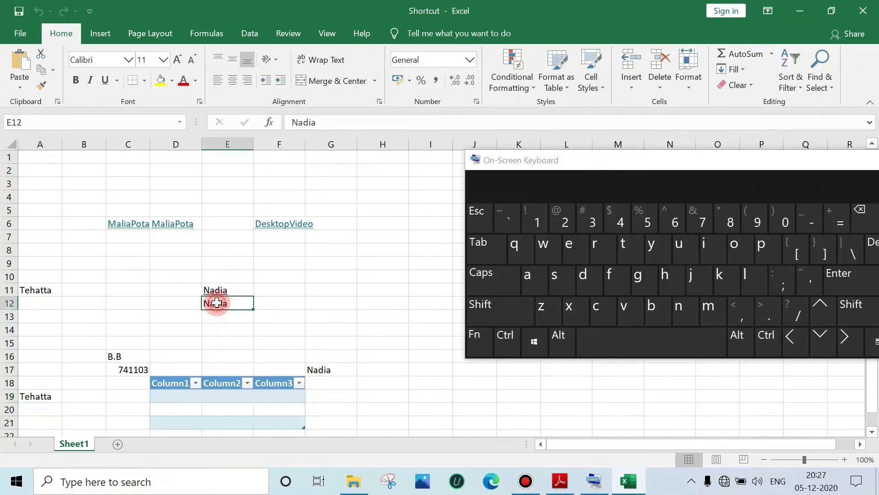
pyautogui.click(506, 350)
pyautogui.click(569, 308)
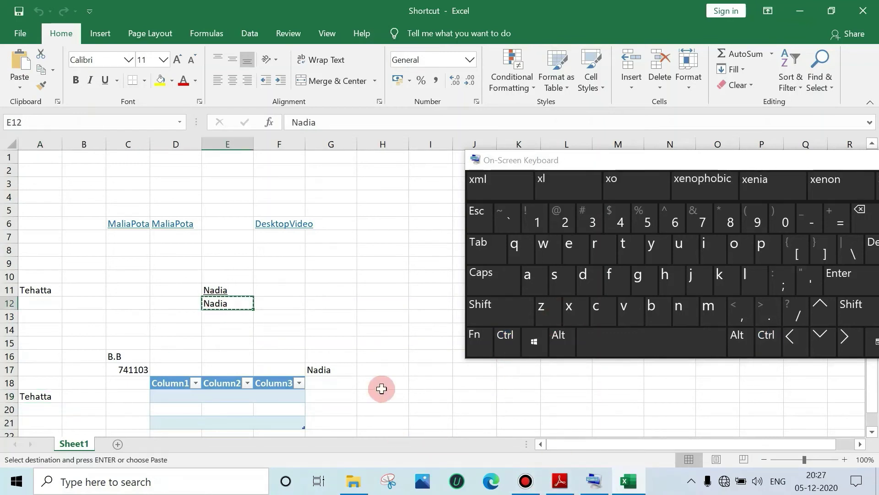
pyautogui.click(373, 331)
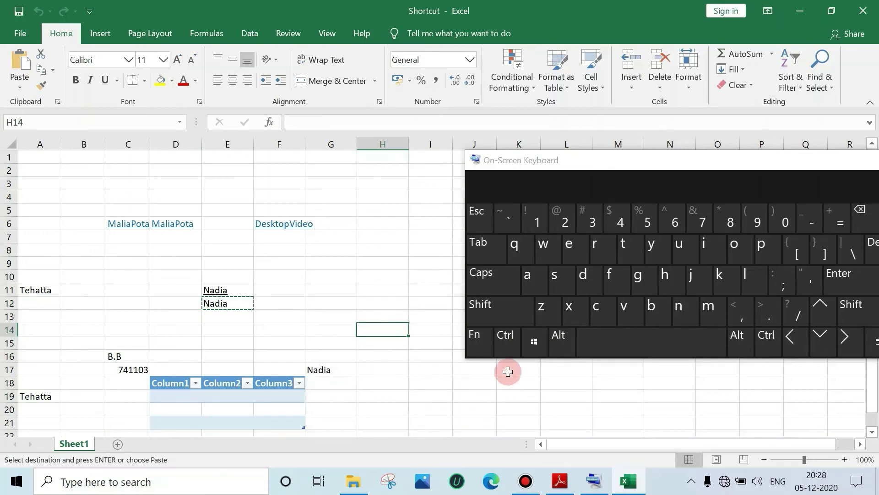
pyautogui.click(506, 342)
pyautogui.click(623, 307)
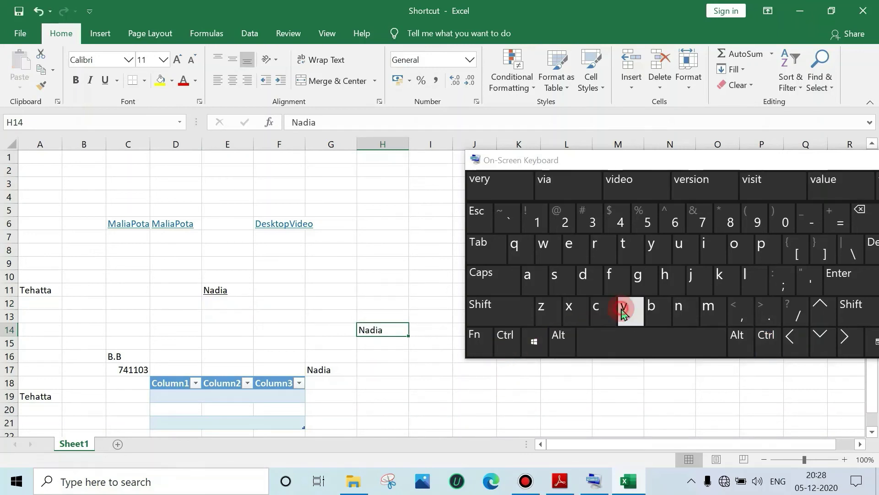
pyautogui.click(423, 386)
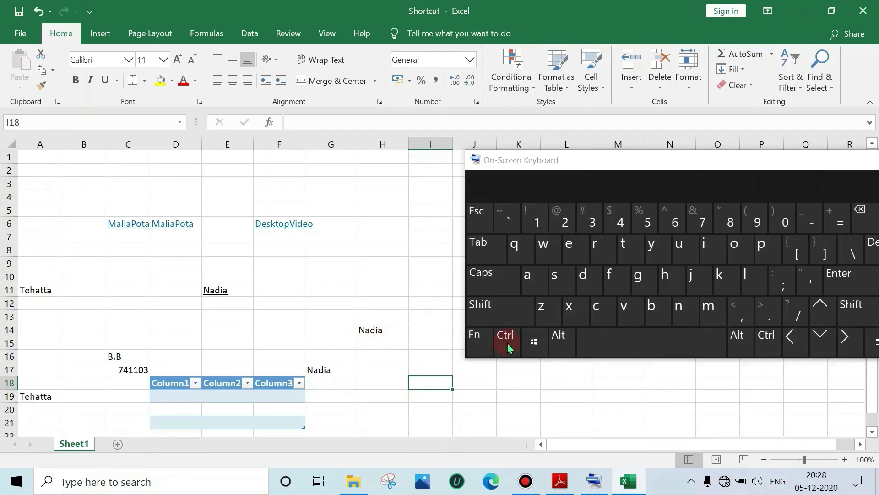
# Step: Consult the Relocation entry in Adobe Reader, return to Excel, undo the move of the text into cell H14 and redo it
pyautogui.click(559, 480)
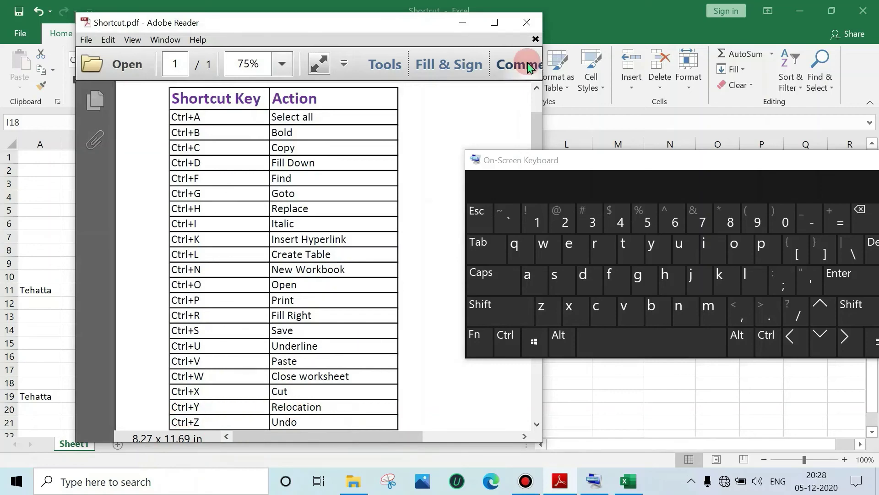
pyautogui.click(462, 25)
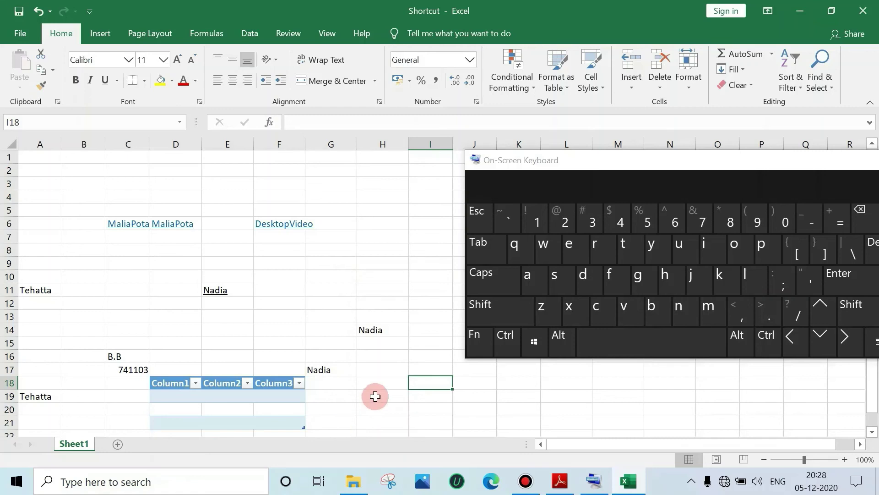
pyautogui.click(380, 332)
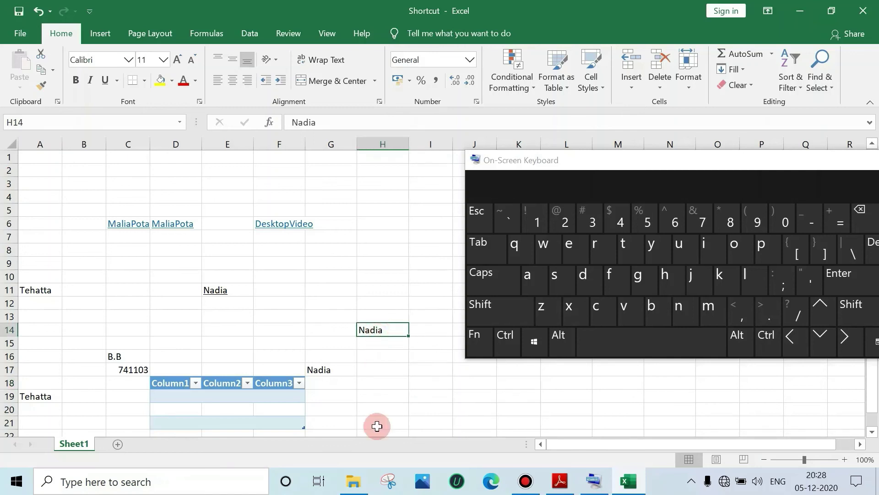
pyautogui.press('ctrl')
pyautogui.click(229, 328)
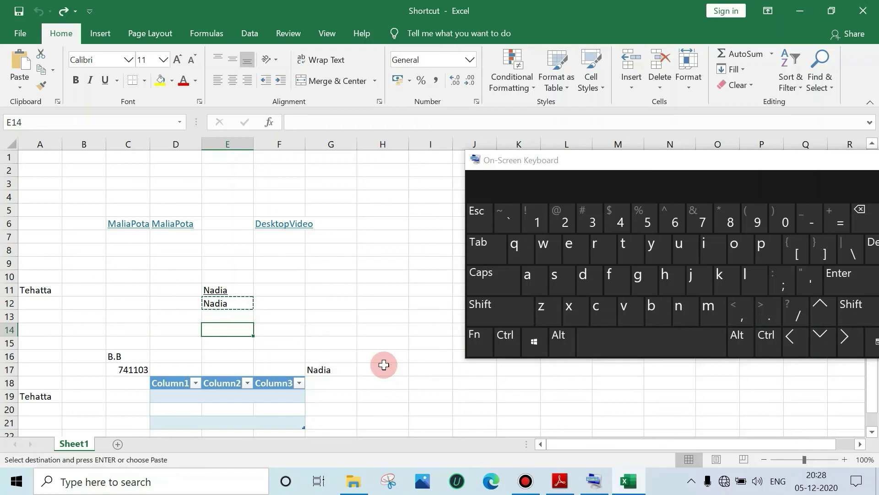
pyautogui.click(505, 339)
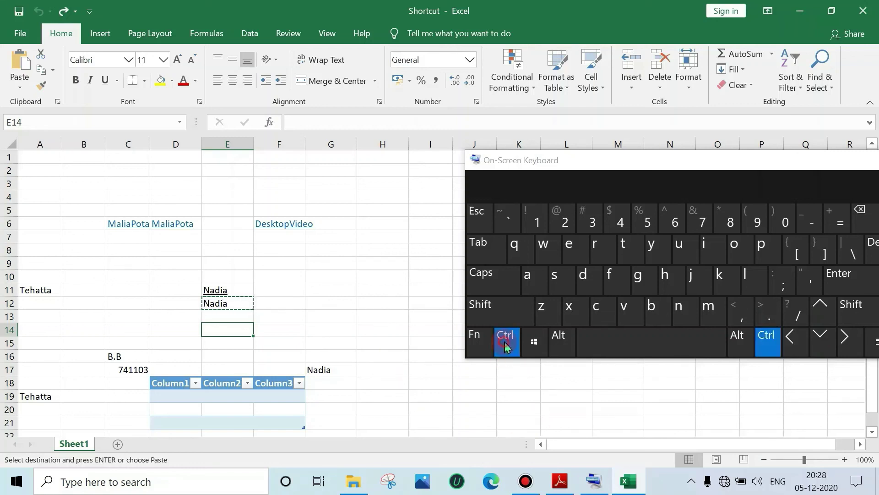
pyautogui.click(654, 254)
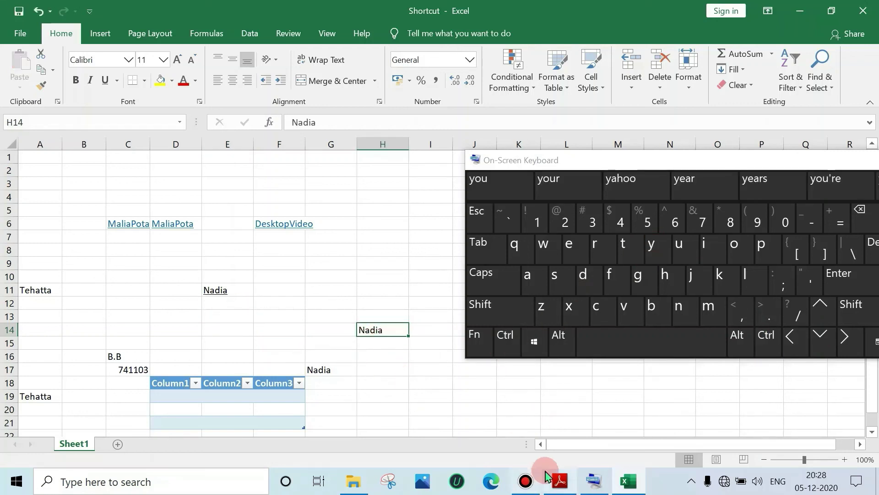
# Step: Consult the Undo entry in Adobe Reader, return to Excel, enter aasfre in cell F9 and save the workbook
pyautogui.click(559, 480)
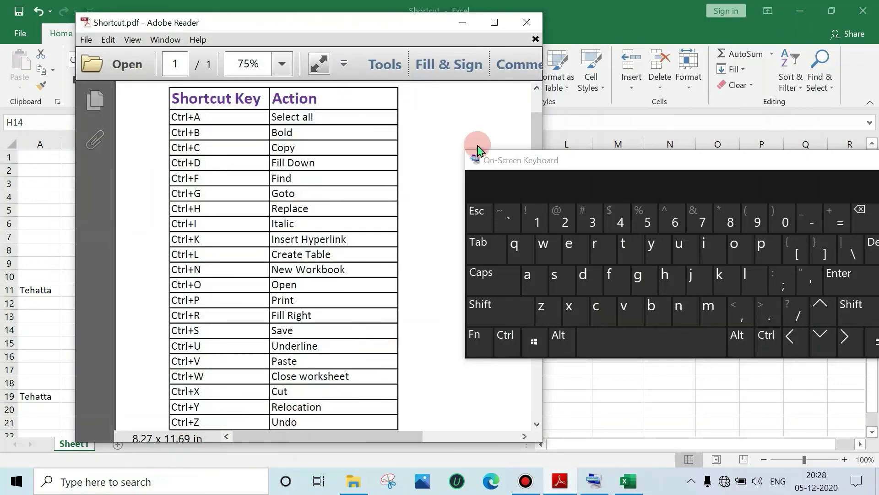
pyautogui.click(462, 23)
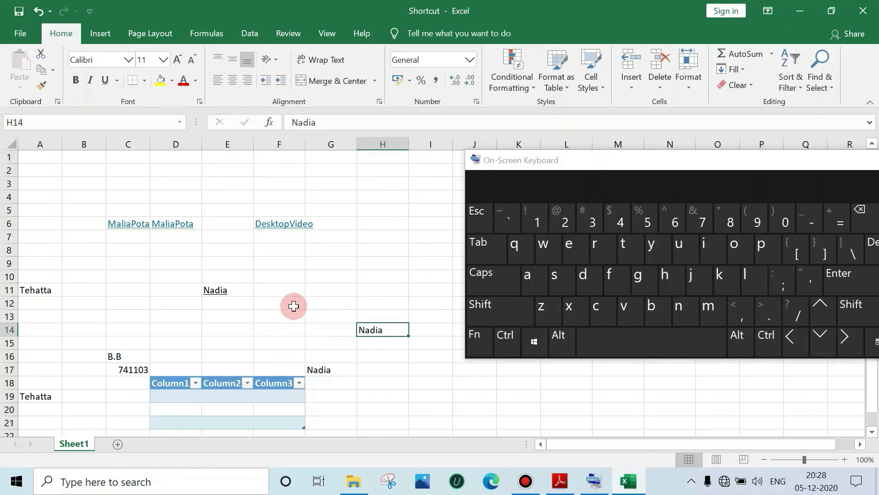
pyautogui.click(285, 268)
pyautogui.write('aas')
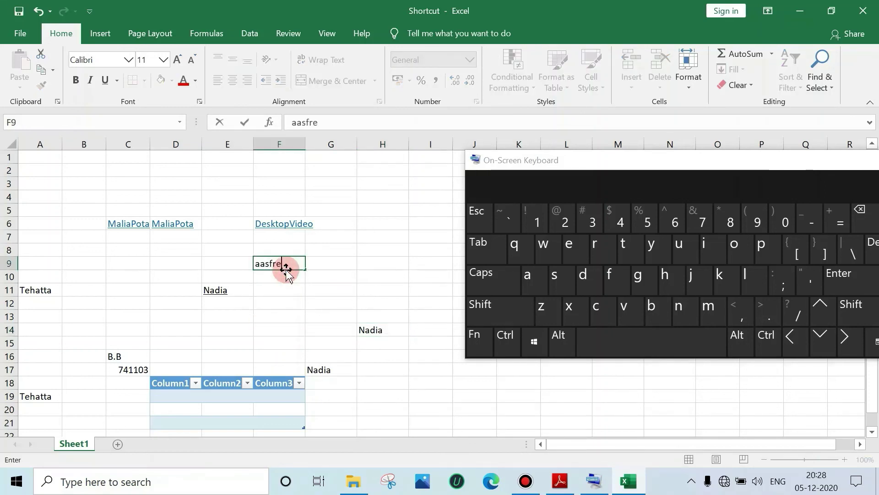
pyautogui.write('fre')
pyautogui.hotkey('ctrl', 's')
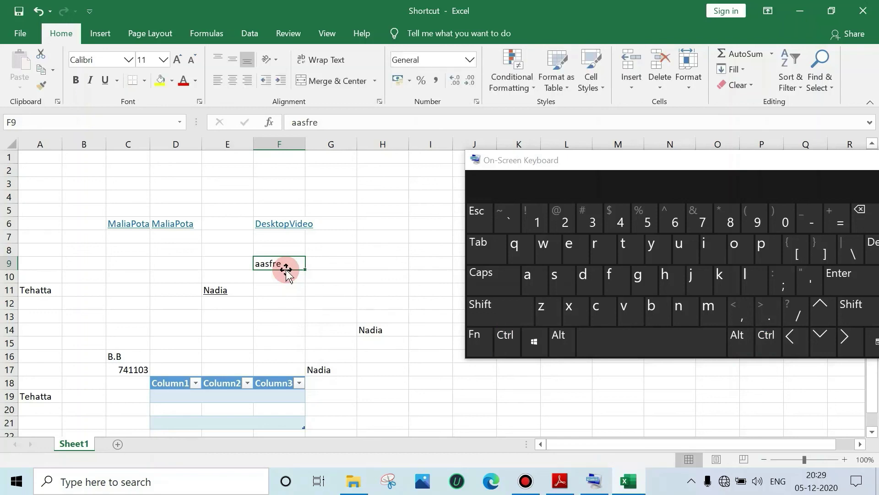
# Step: Undo the text entry in cell F9 and select cell H10
pyautogui.click(505, 344)
pyautogui.click(537, 308)
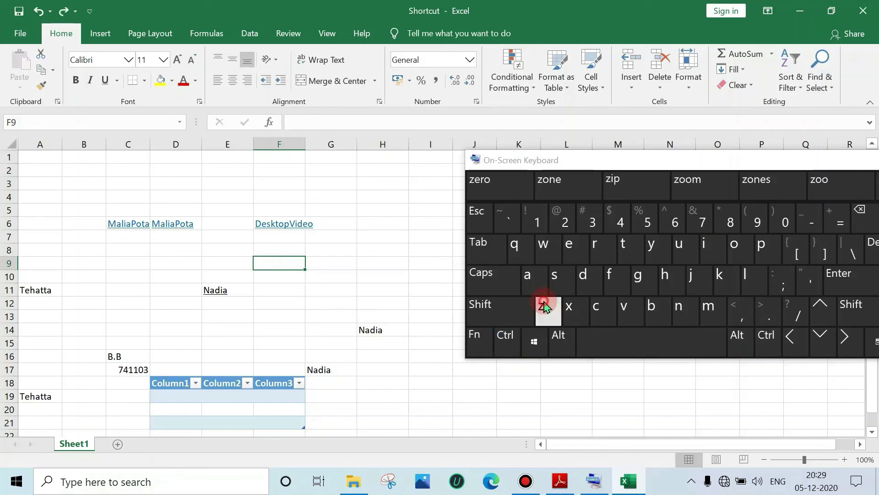
pyautogui.click(406, 281)
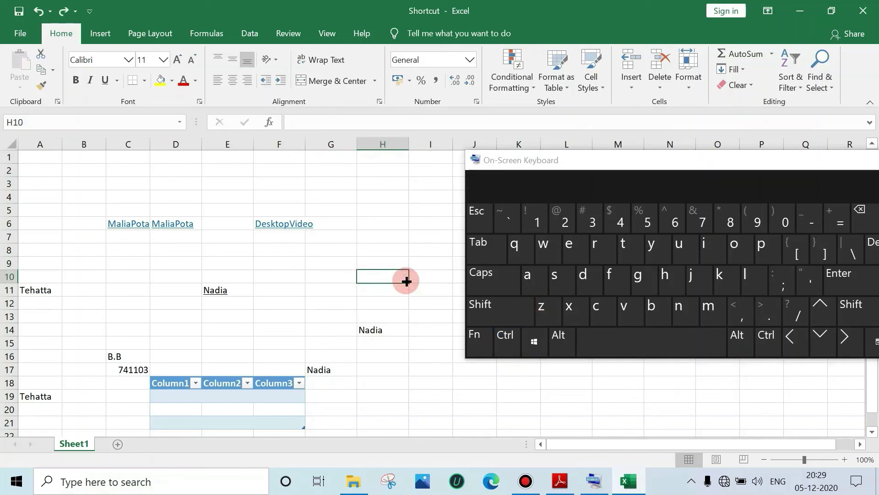